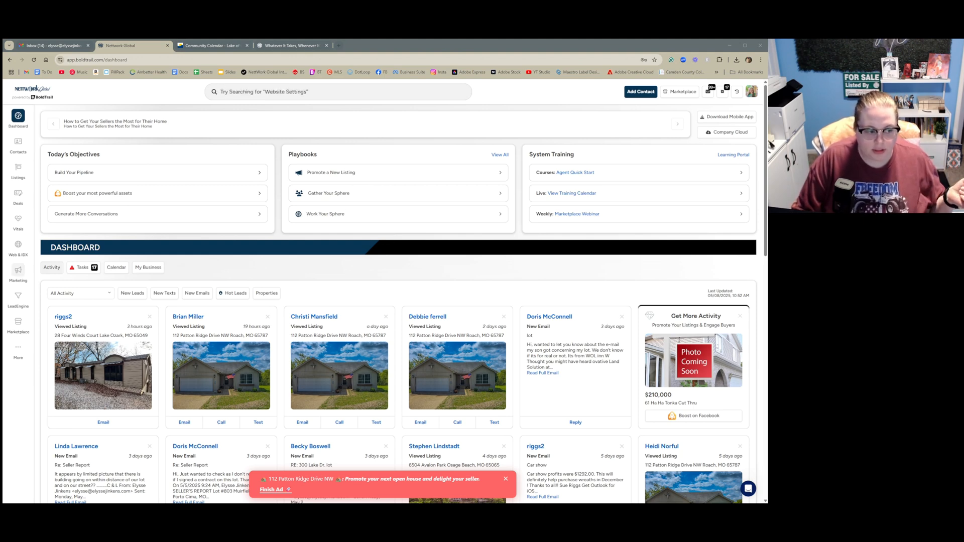
Open the Scheduled Mass Emails tool under Marketing, dismiss the ad banner, and start scheduling a new email
left_click(19, 275)
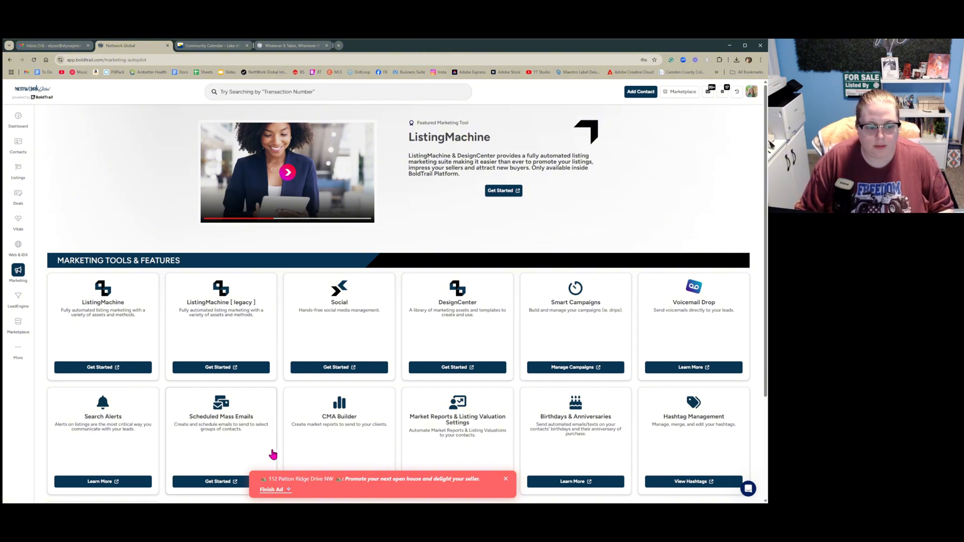
left_click(225, 481)
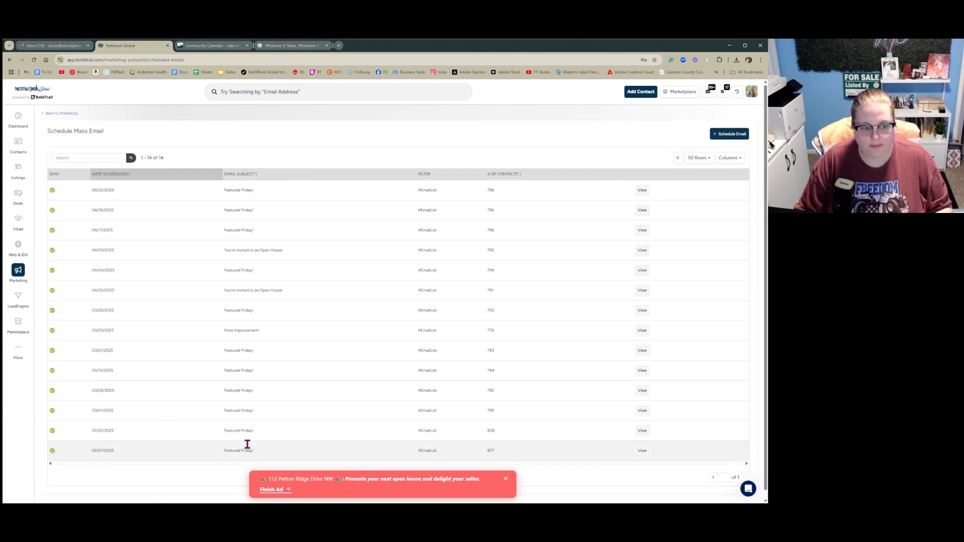
left_click(506, 480)
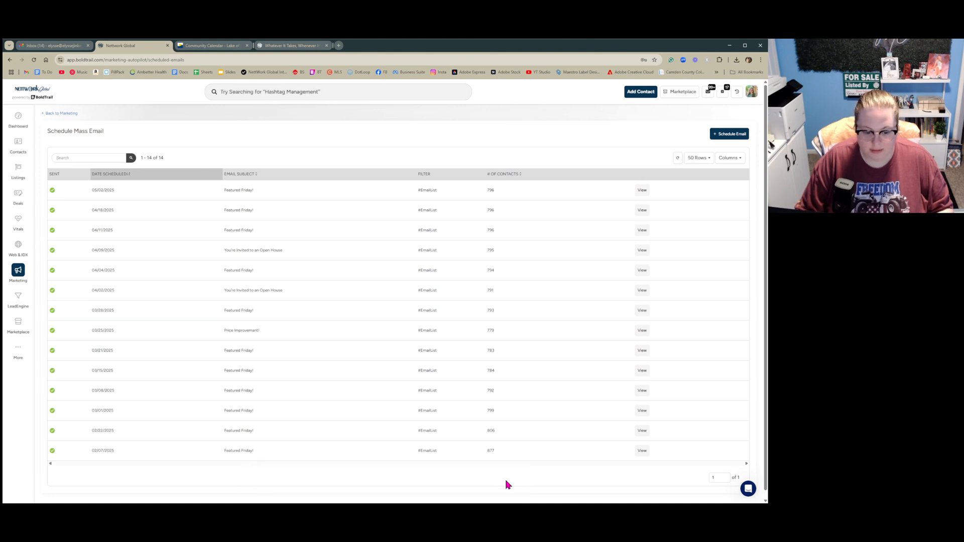
left_click(730, 136)
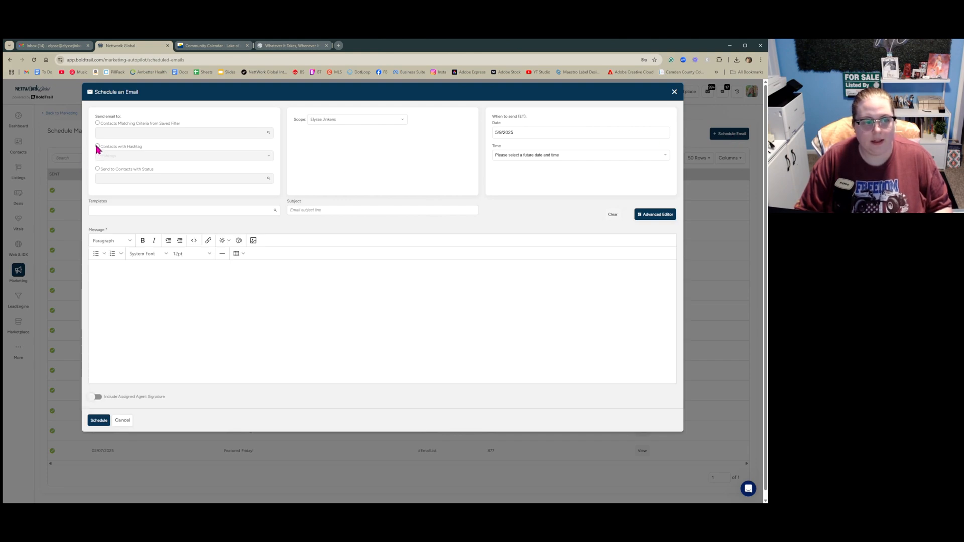
Address the email to contacts with the EmailList hashtag
left_click(98, 146)
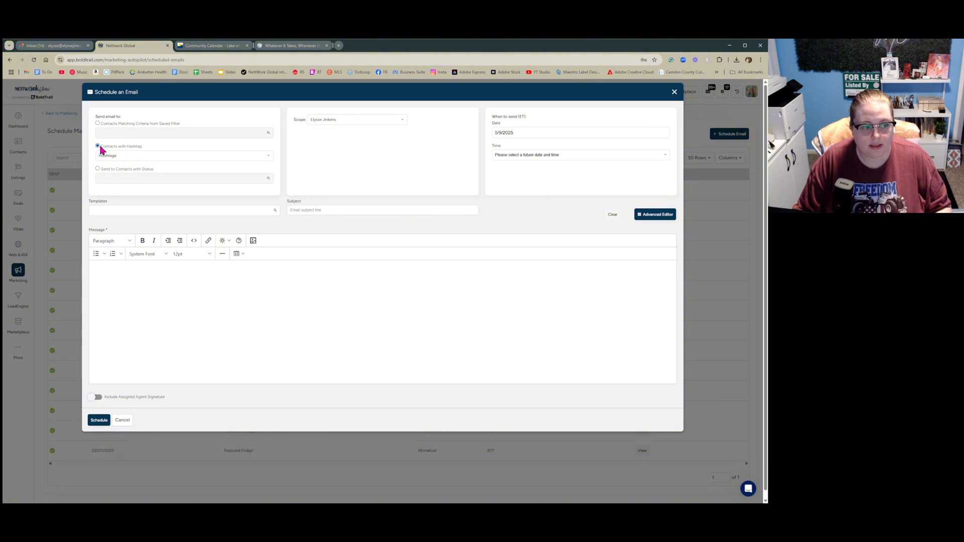
left_click(128, 155)
type("E")
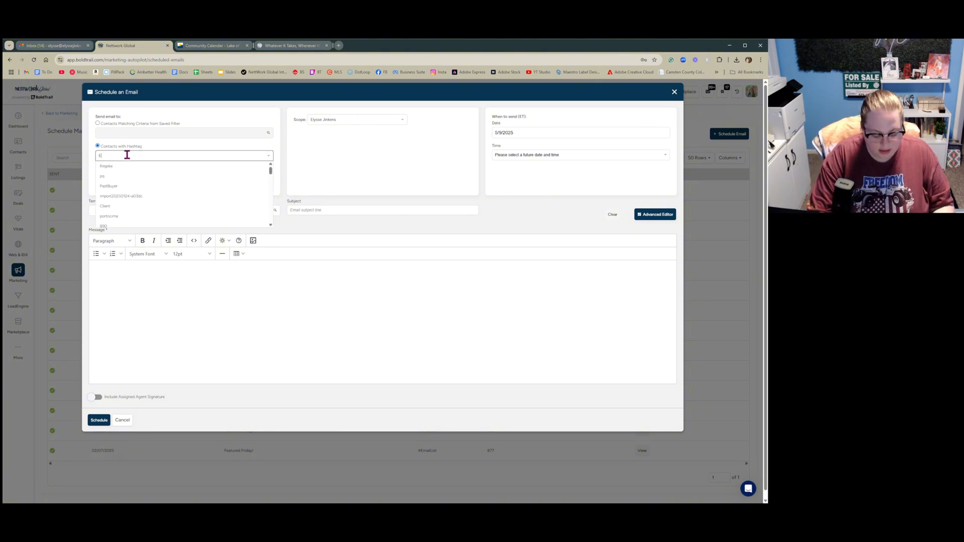
type("mail")
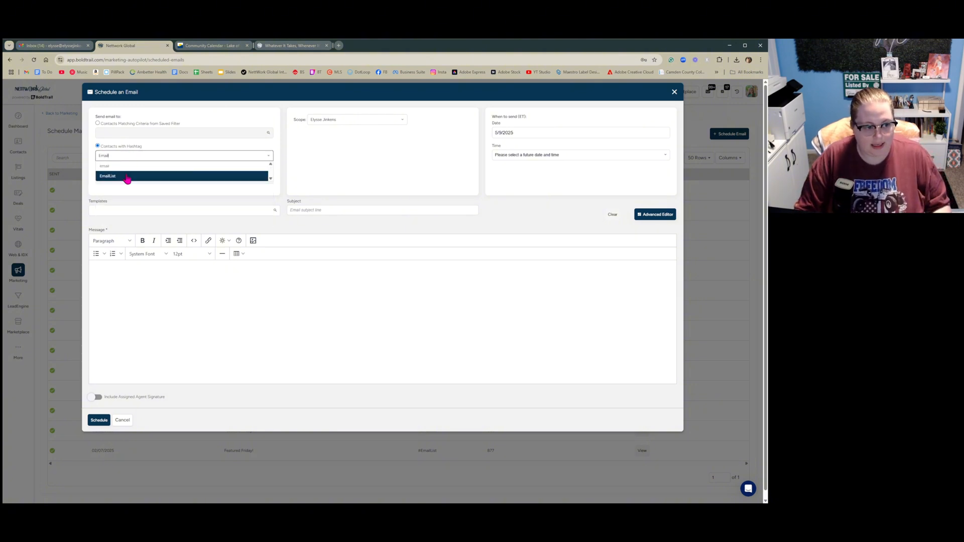
left_click(128, 176)
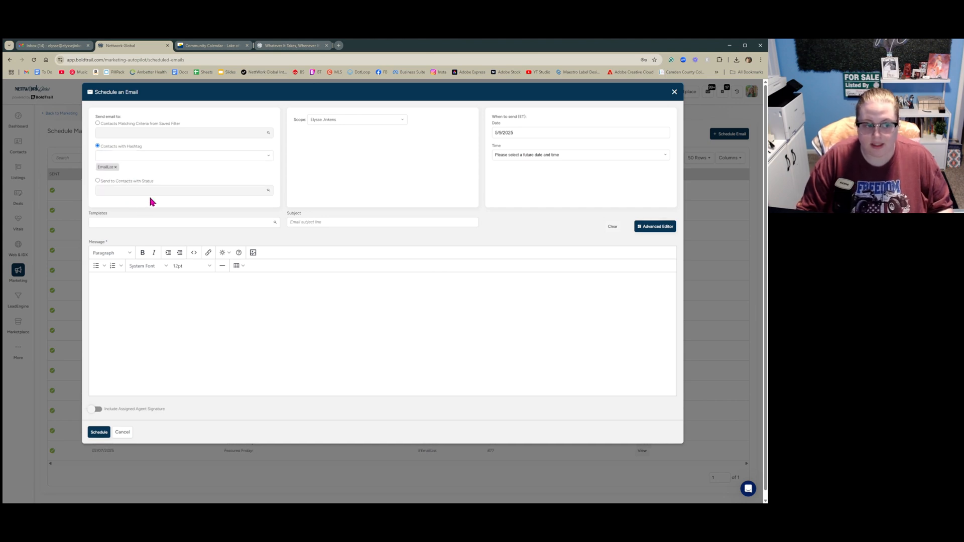
Apply the Featured Friday! email template
left_click(133, 222)
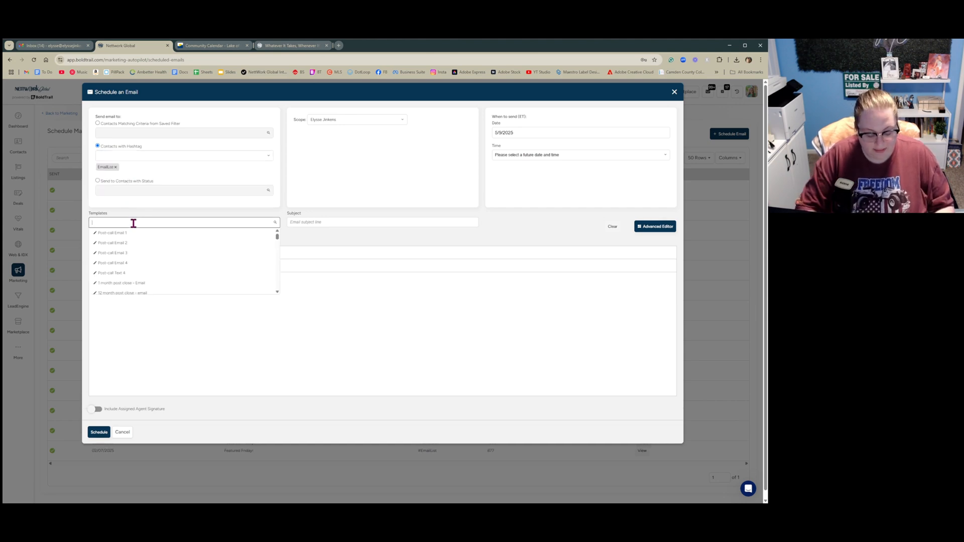
type("Feature")
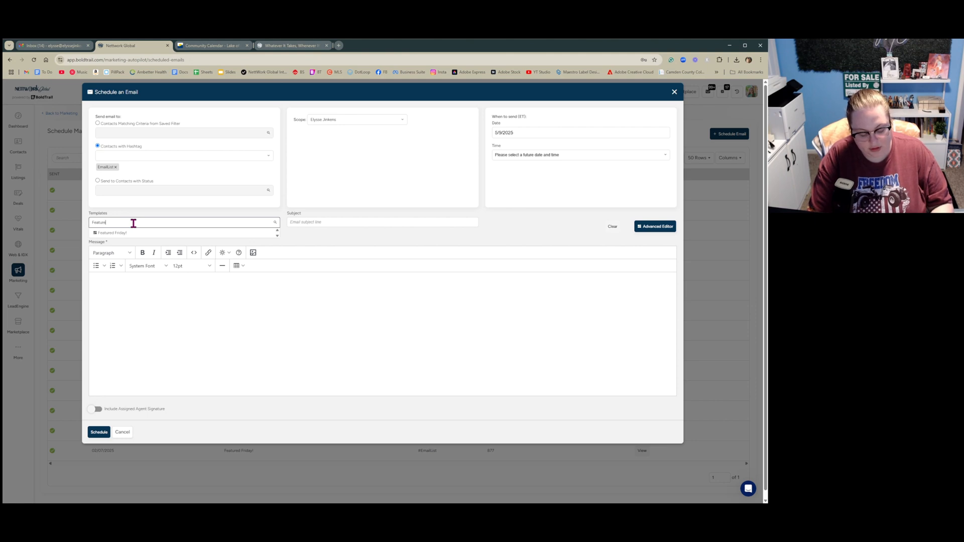
type("d")
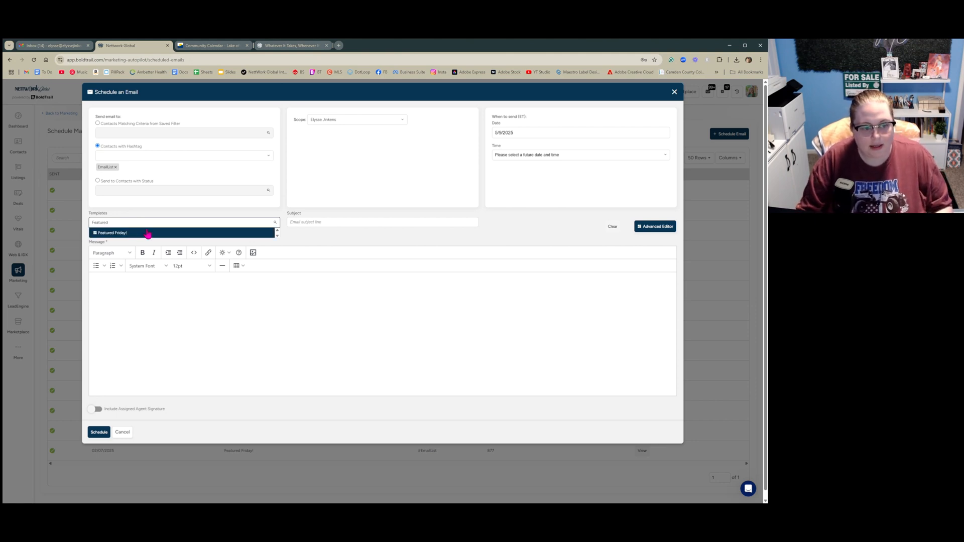
left_click(142, 235)
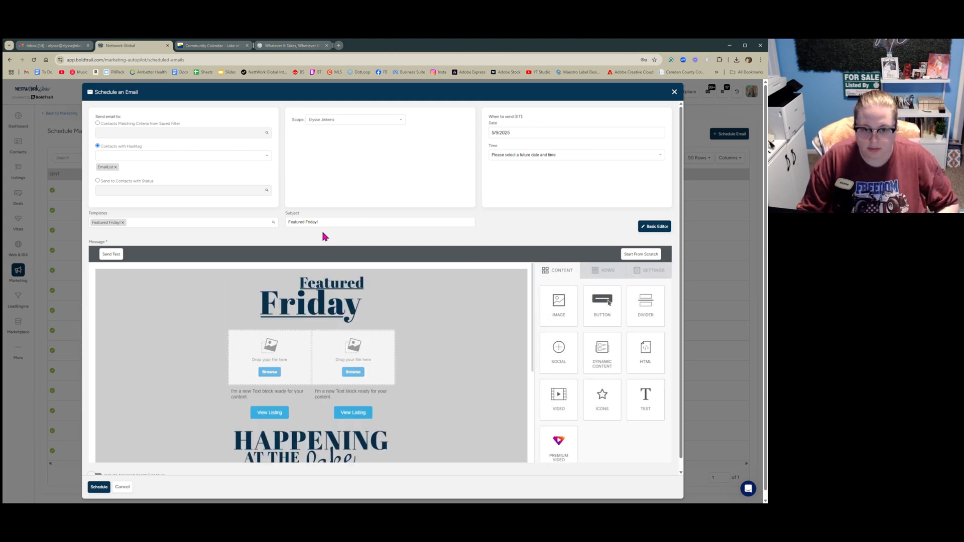
Set the send date to 5/9/2025 and the send time to 12:30 pm
left_click(510, 134)
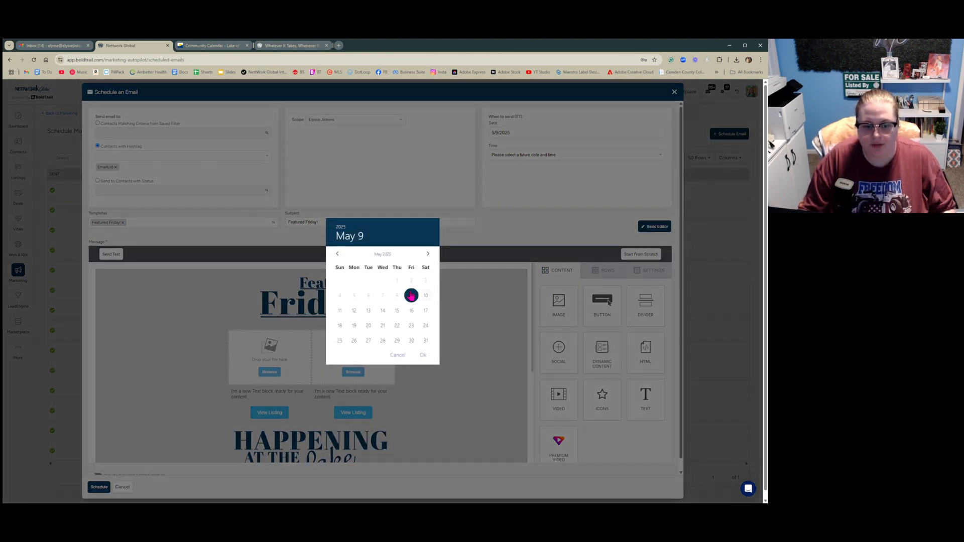
left_click(424, 355)
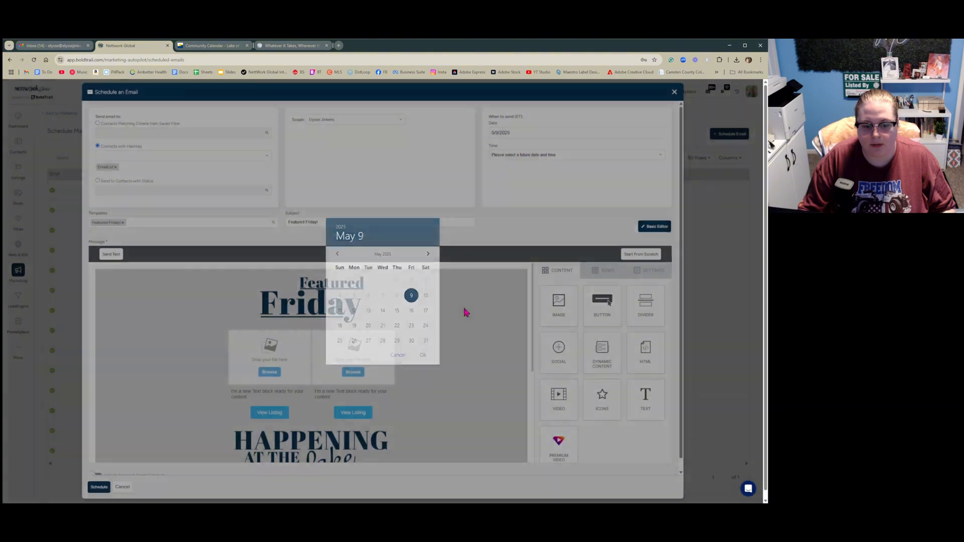
left_click(554, 168)
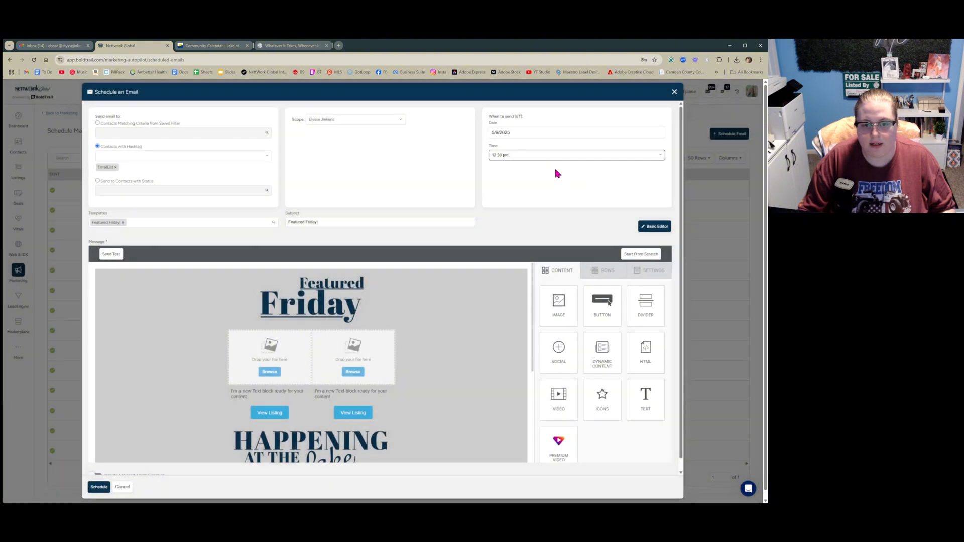
left_click(523, 210)
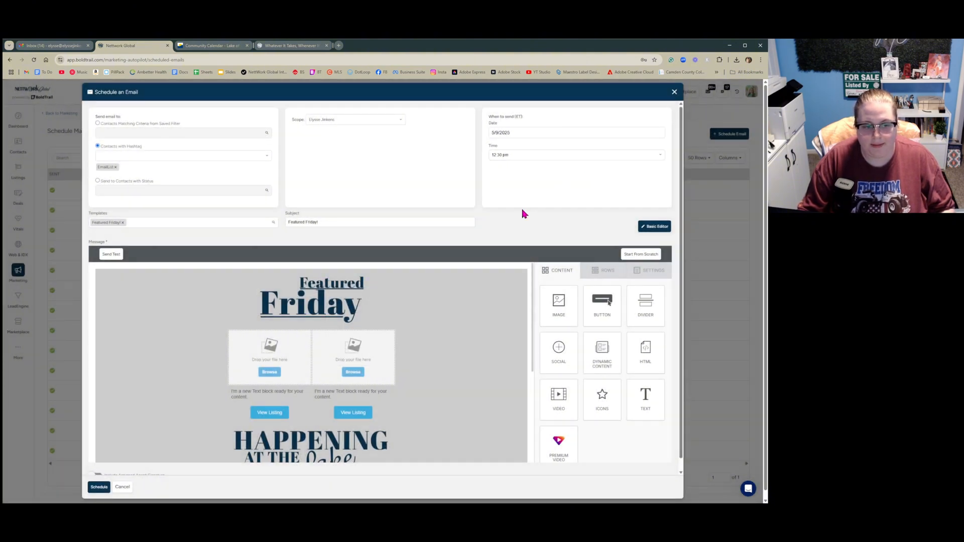
Scroll through the Featured Friday template to review its sections
scroll(522, 214, "down", 1)
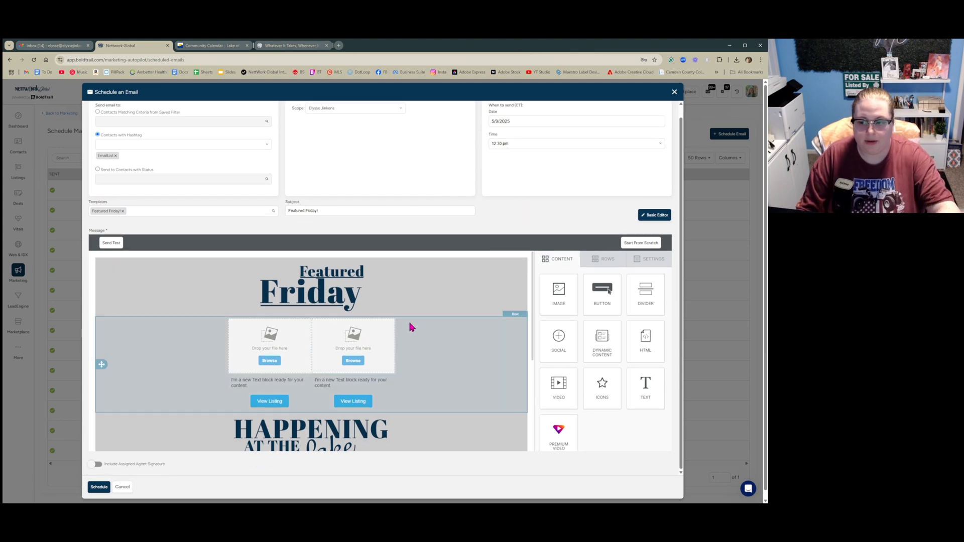
scroll(409, 327, "down", 4)
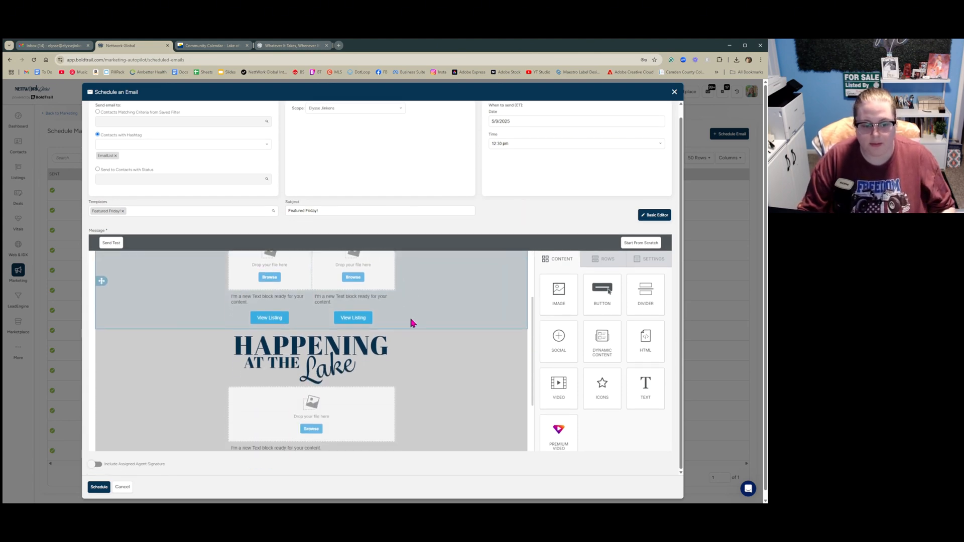
scroll(410, 324, "down", 2)
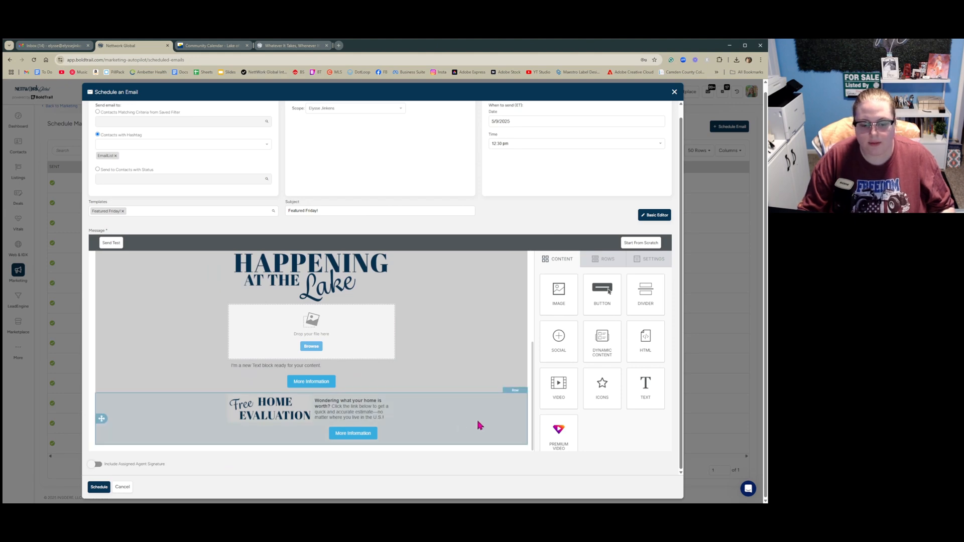
scroll(461, 330, "up", 5)
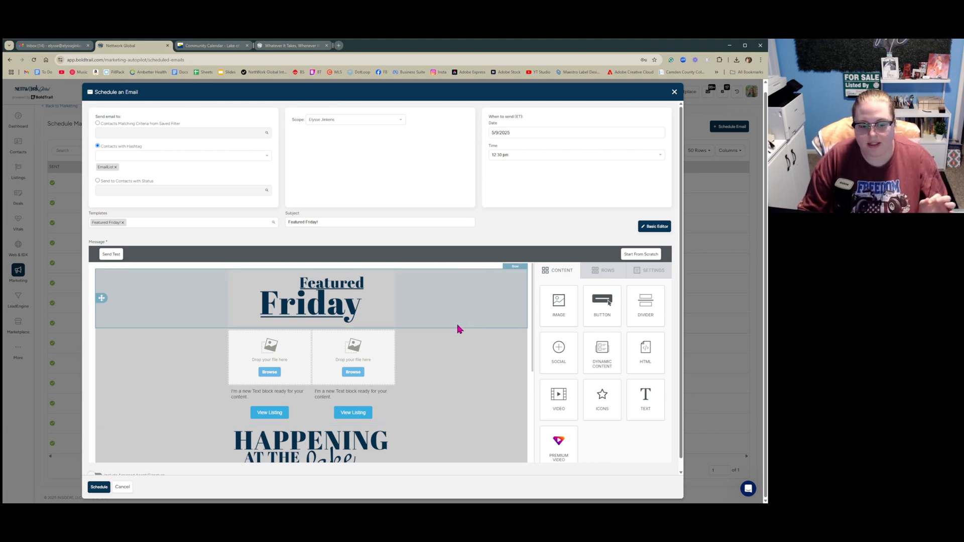
scroll(416, 372, "down", 5)
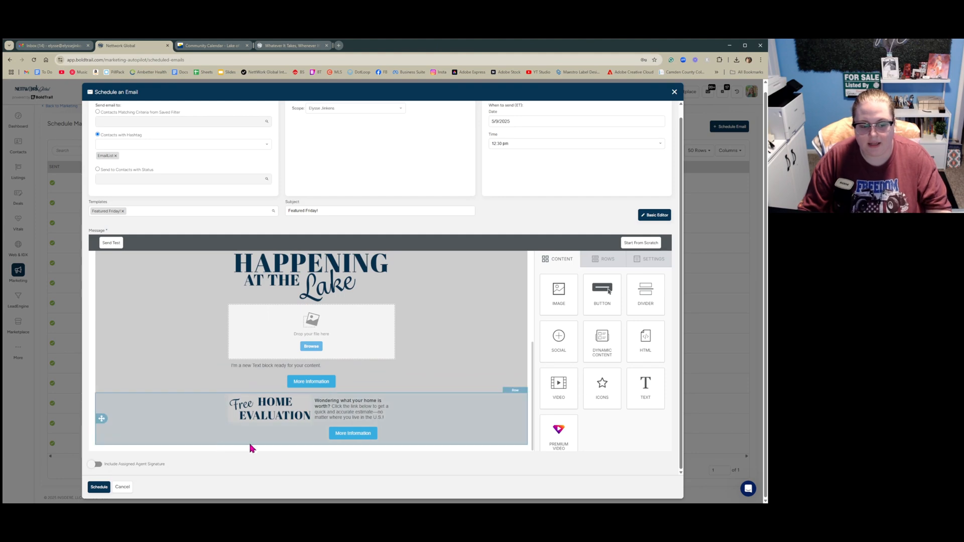
scroll(435, 385, "up", 3)
scroll(435, 386, "up", 1)
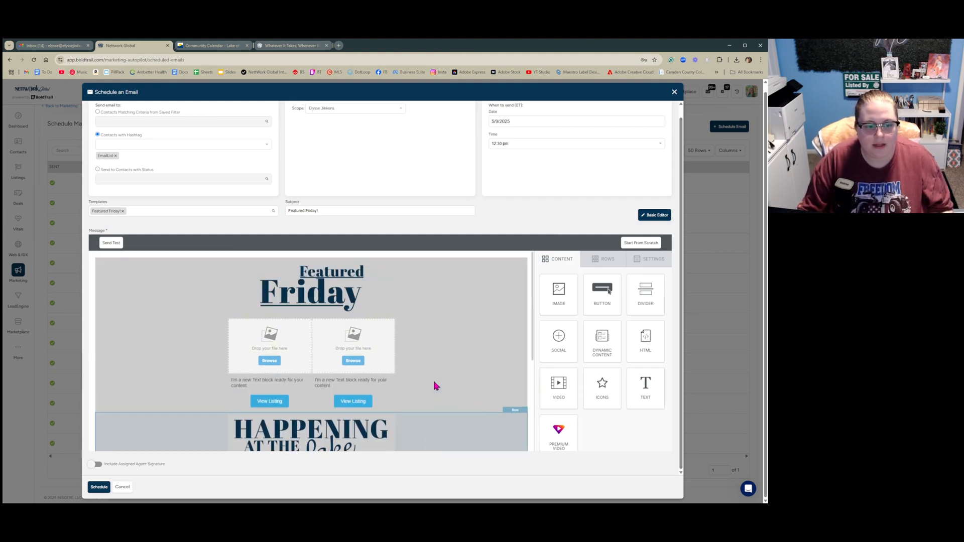
Insert DSC09508.jpg from the file manager into the first listing image slot, sorting files by date
left_click(267, 362)
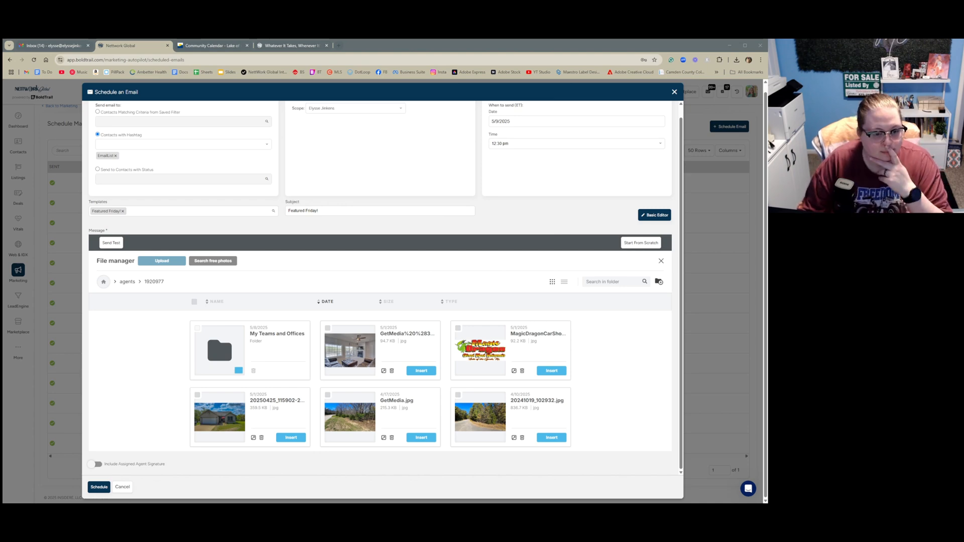
left_click(347, 306)
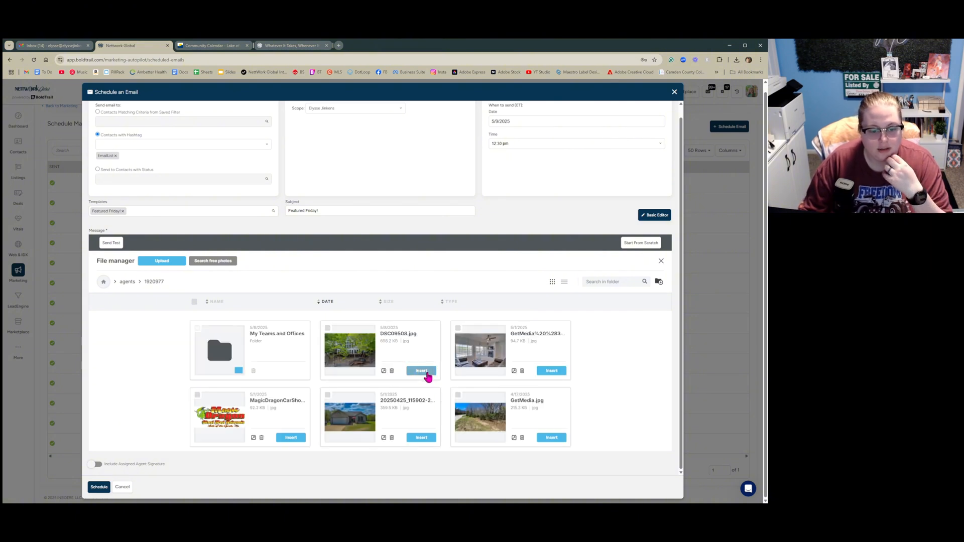
left_click(422, 371)
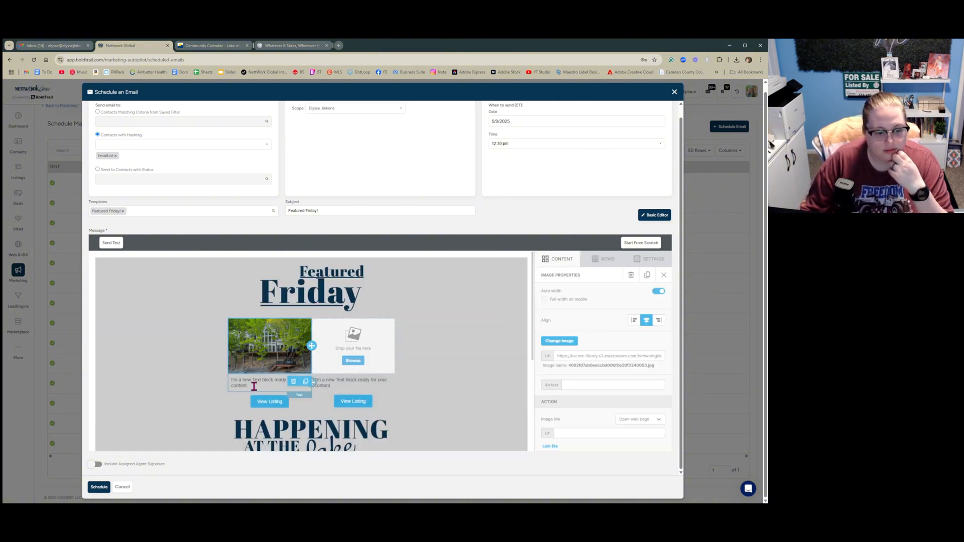
Replace the first listing's placeholder text with the property's bold street address, city, state and ZIP on two lines
left_click_drag(247, 386, 230, 380)
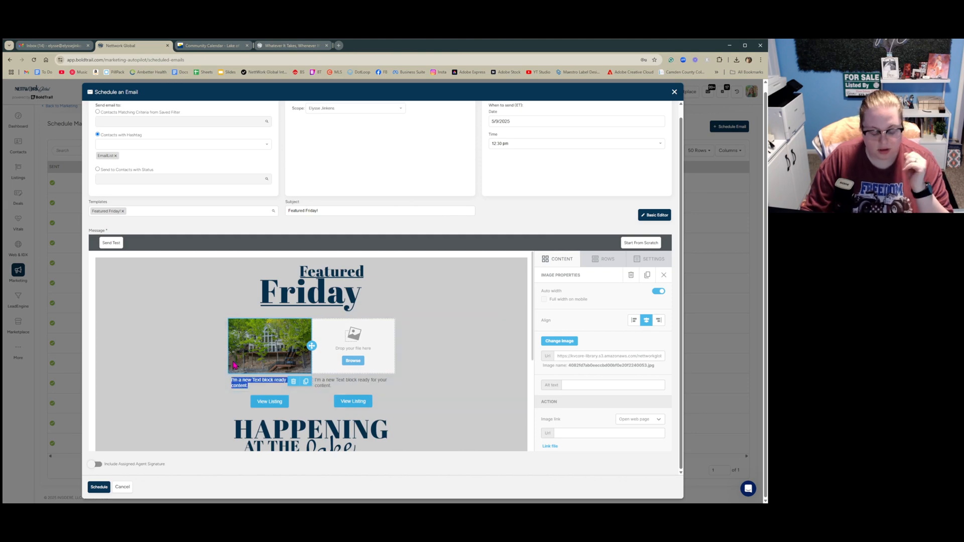
key("ctrl+b")
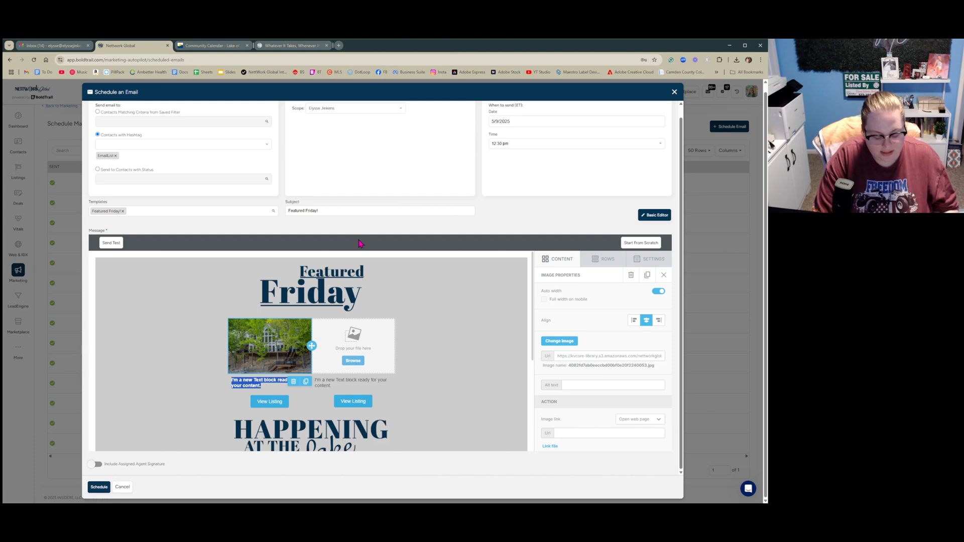
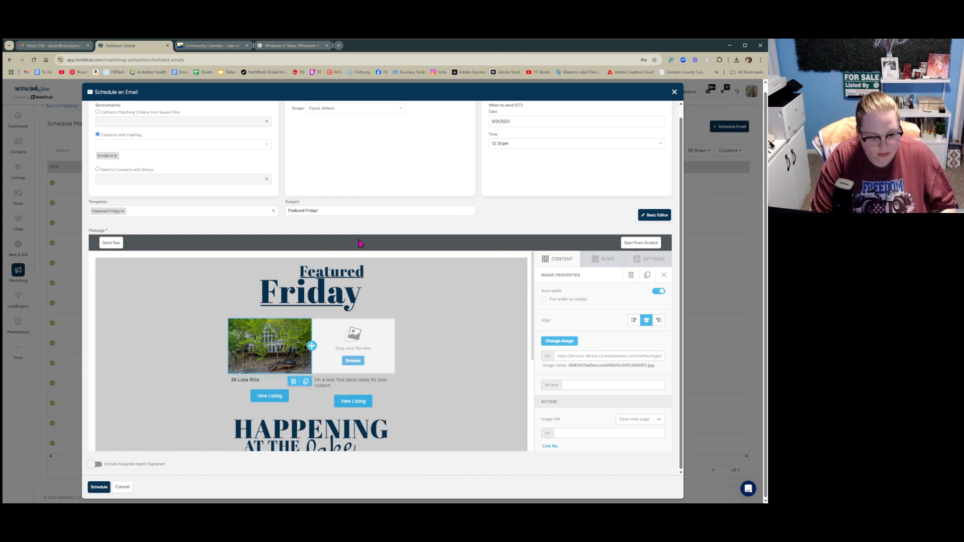
key("Return")
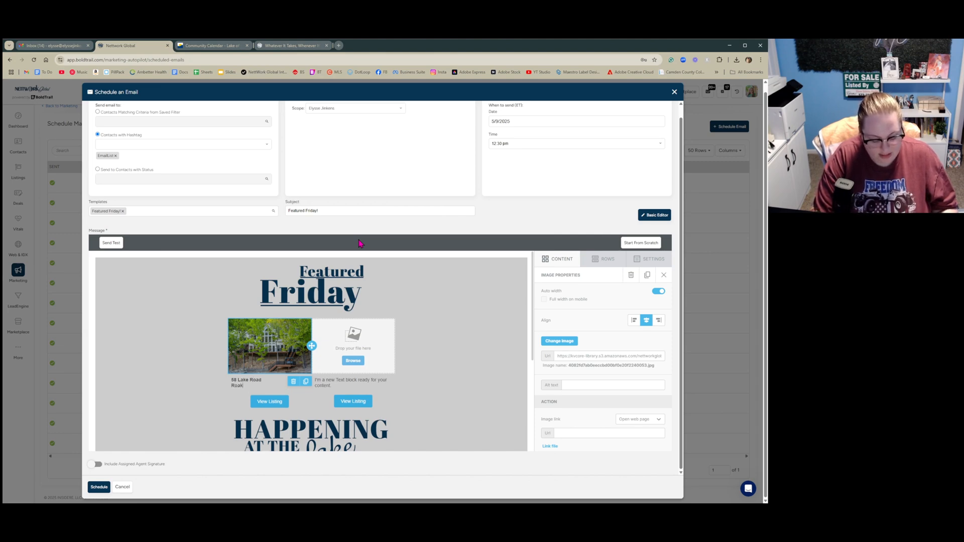
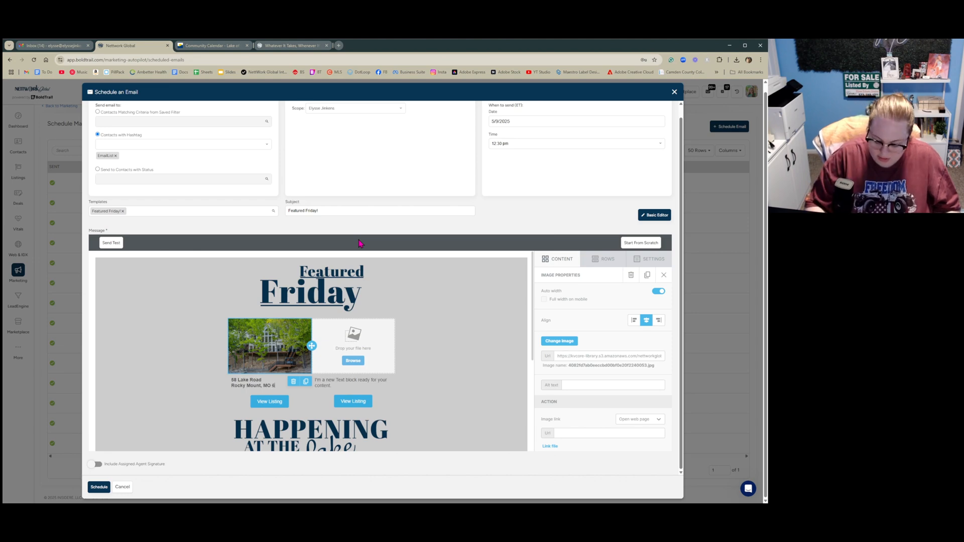
key("Return")
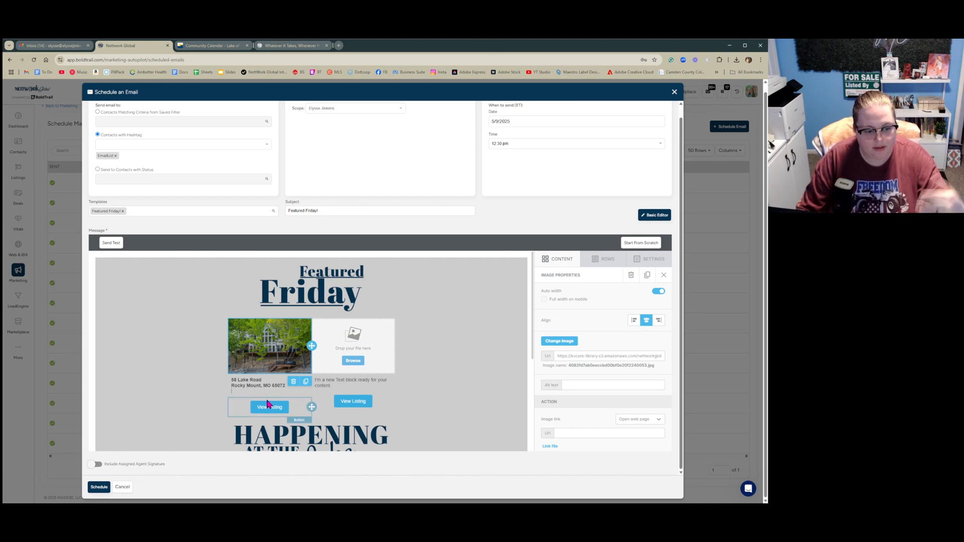
left_click(310, 47)
left_click(240, 251)
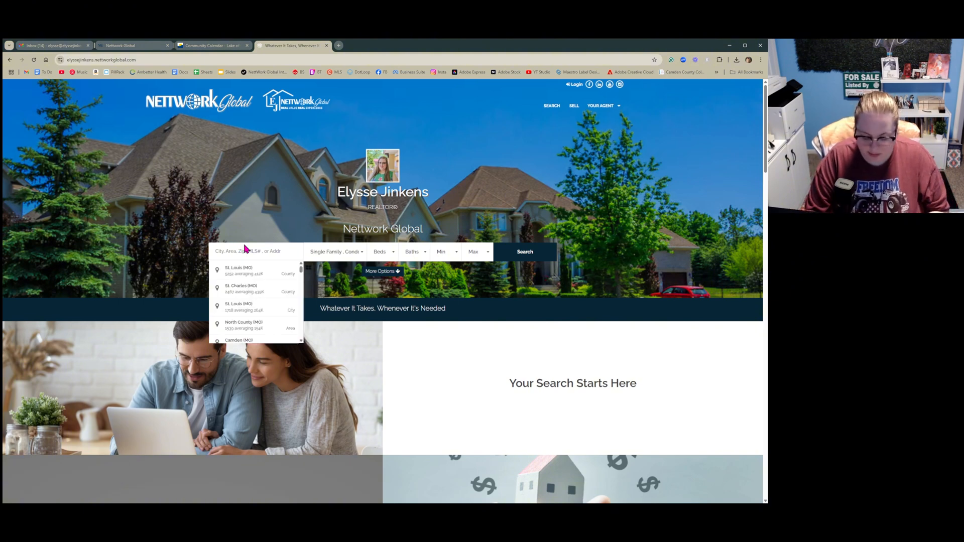
type("357")
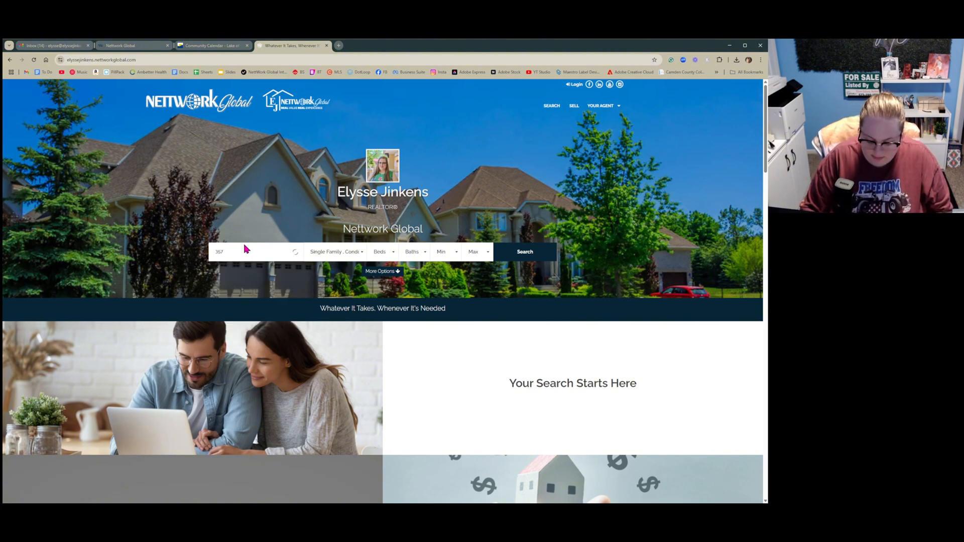
type("7424")
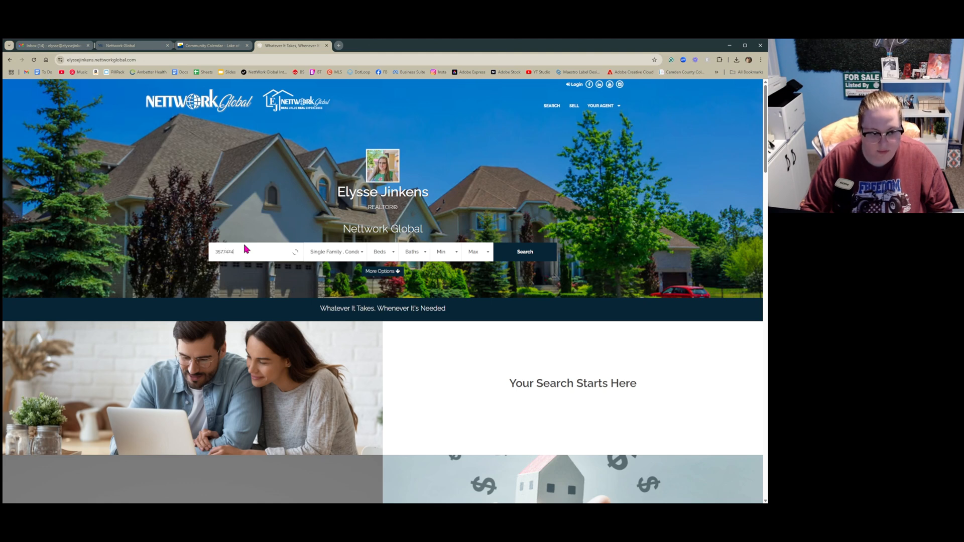
key("Return")
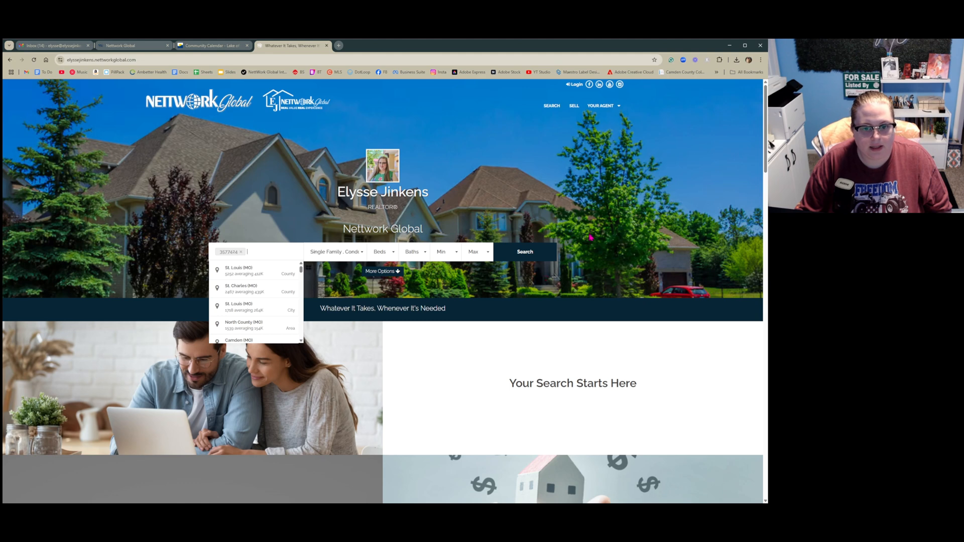
left_click(532, 251)
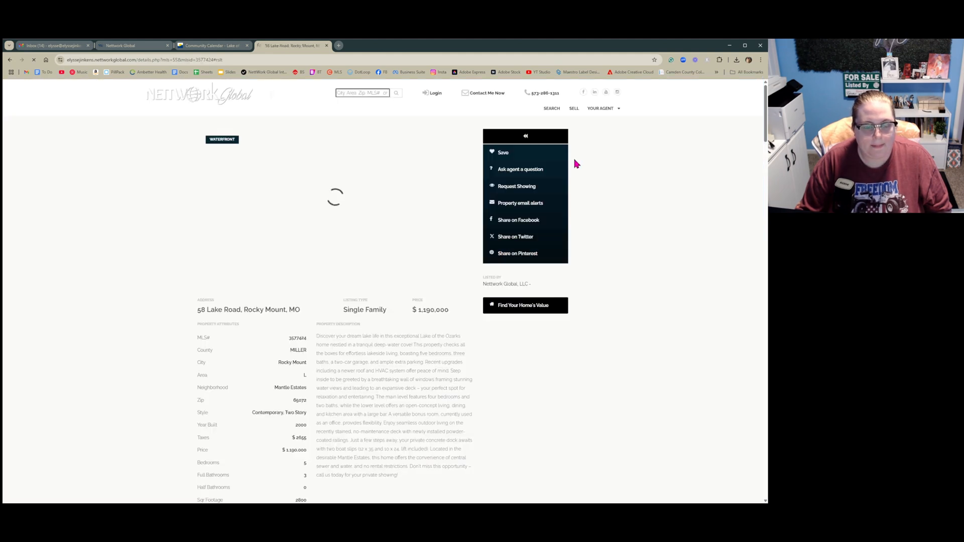
Copy the listing's page address and paste it as the link of the first View Listing button
left_click(236, 61)
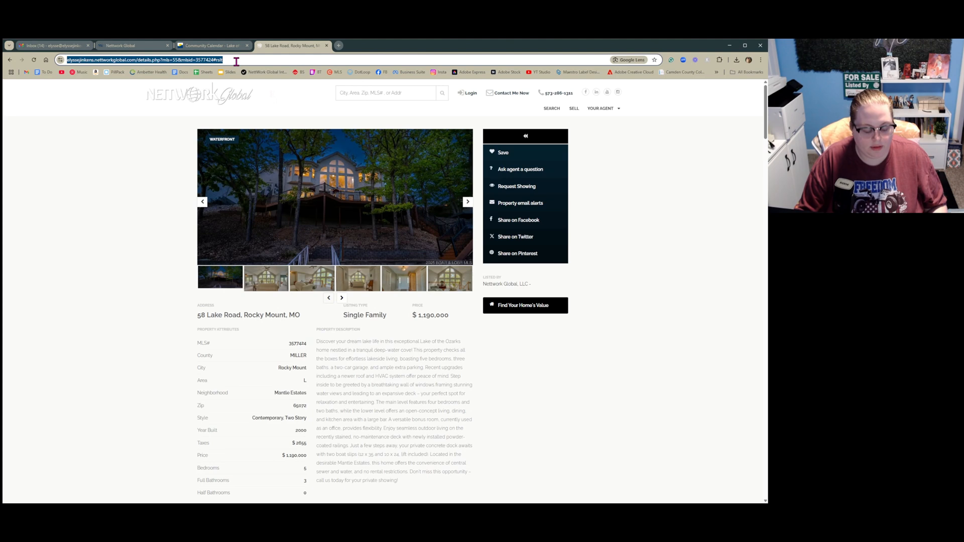
left_click(143, 47)
left_click(271, 406)
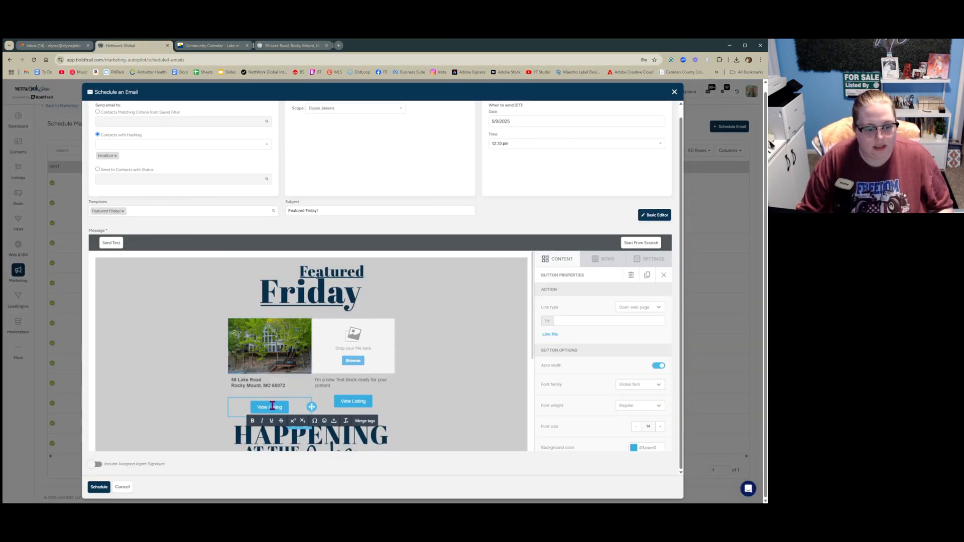
left_click(603, 322)
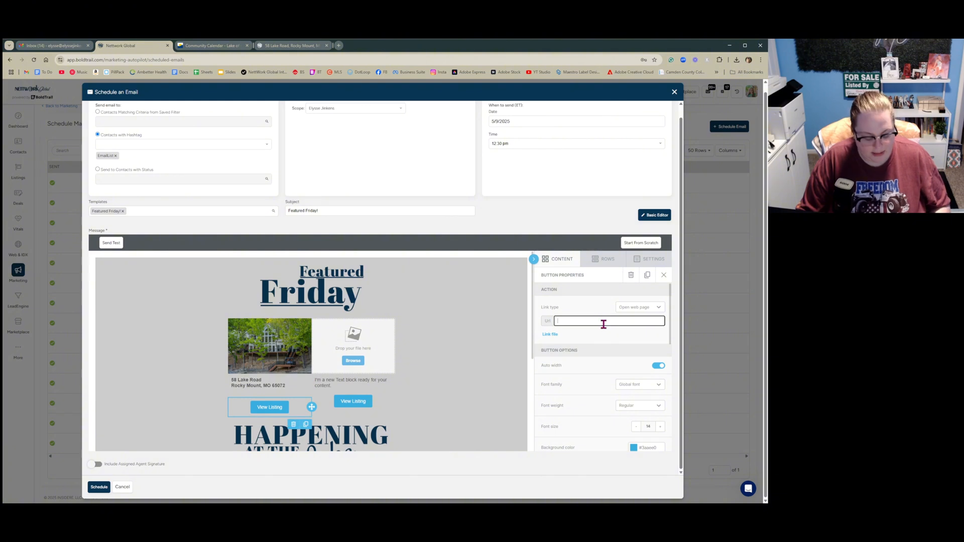
type("rkglobal.com/details.php?mls=55&mlsid=3577424#rslt")
Copy the opening sentences of the property description and paste them under the first listing's address
left_click(267, 401)
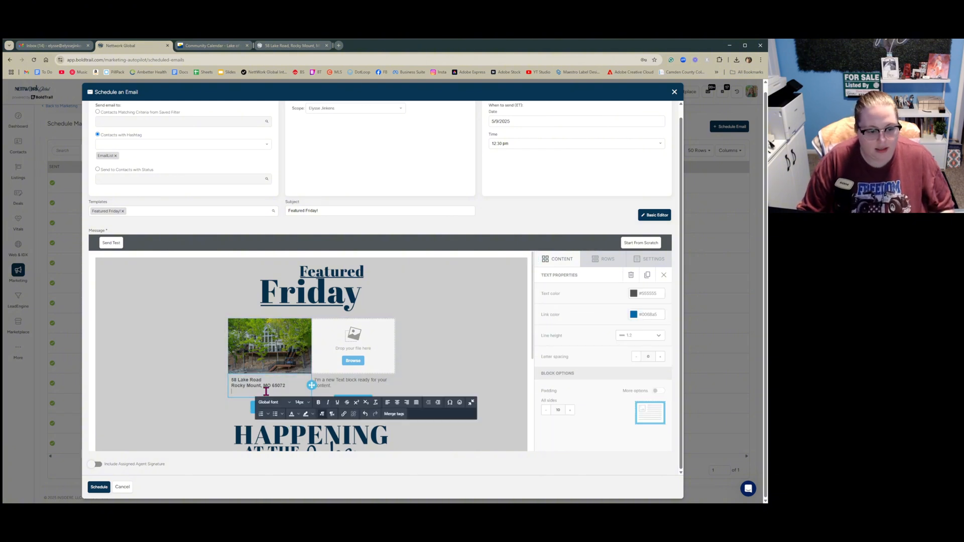
left_click(320, 48)
scroll(405, 352, "down", 1)
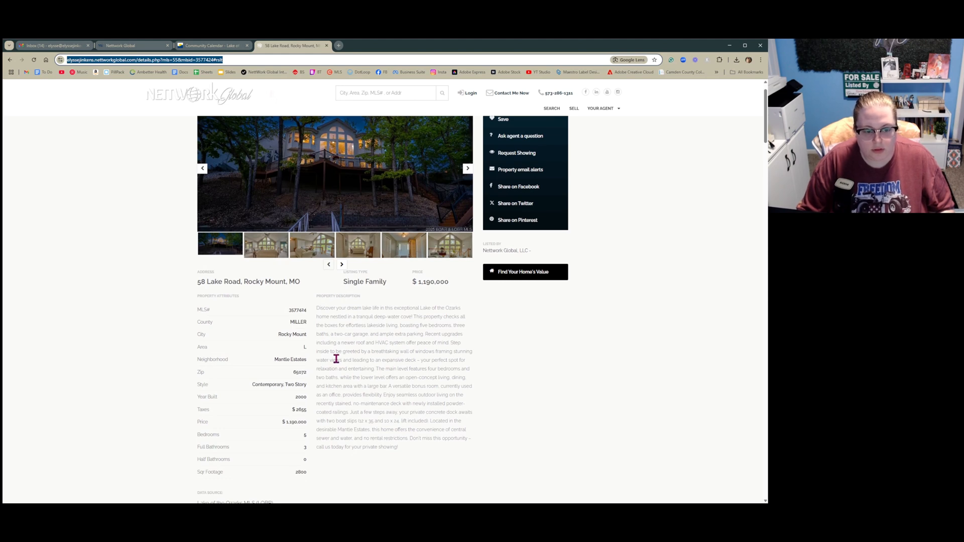
left_click_drag(452, 344, 318, 313)
key("ctrl+c")
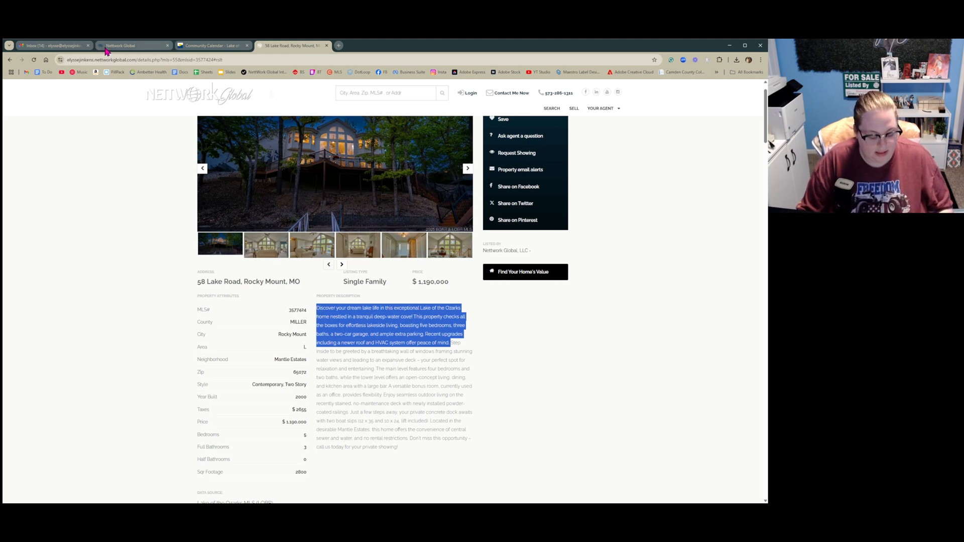
left_click(120, 45)
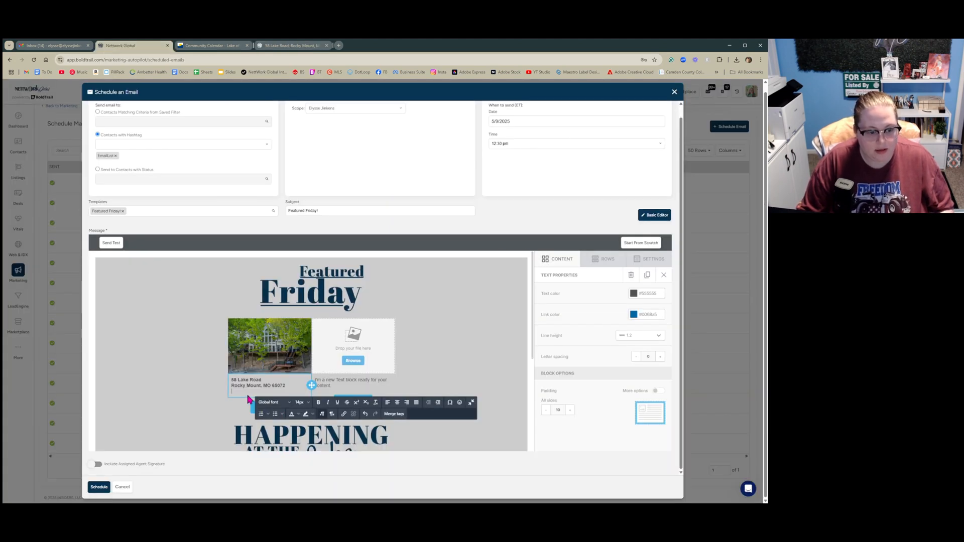
key("ctrl+v")
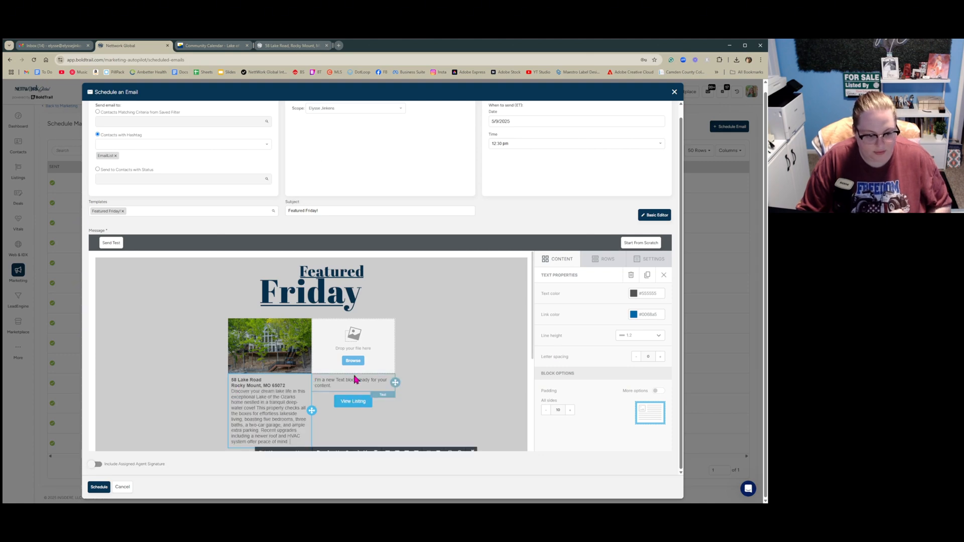
scroll(450, 358, "down", 1)
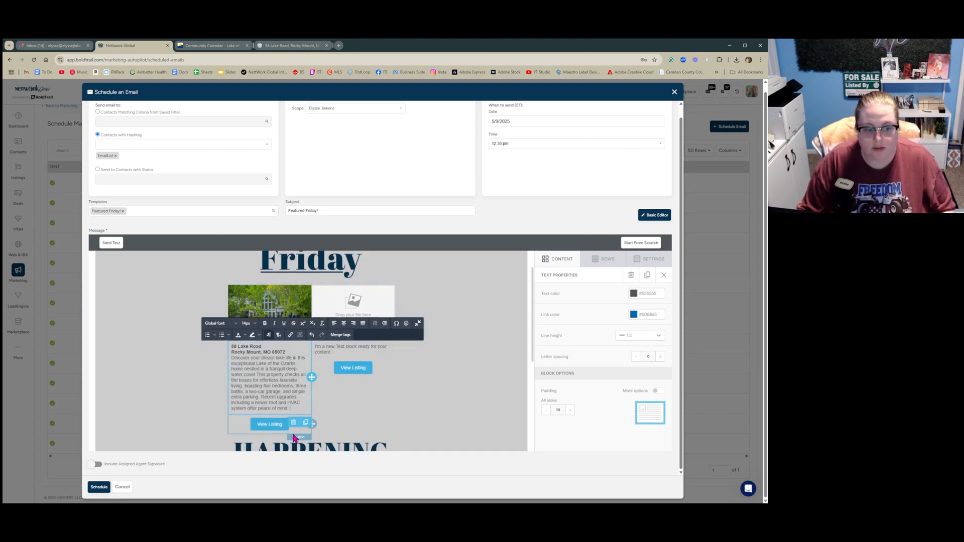
left_click(381, 309)
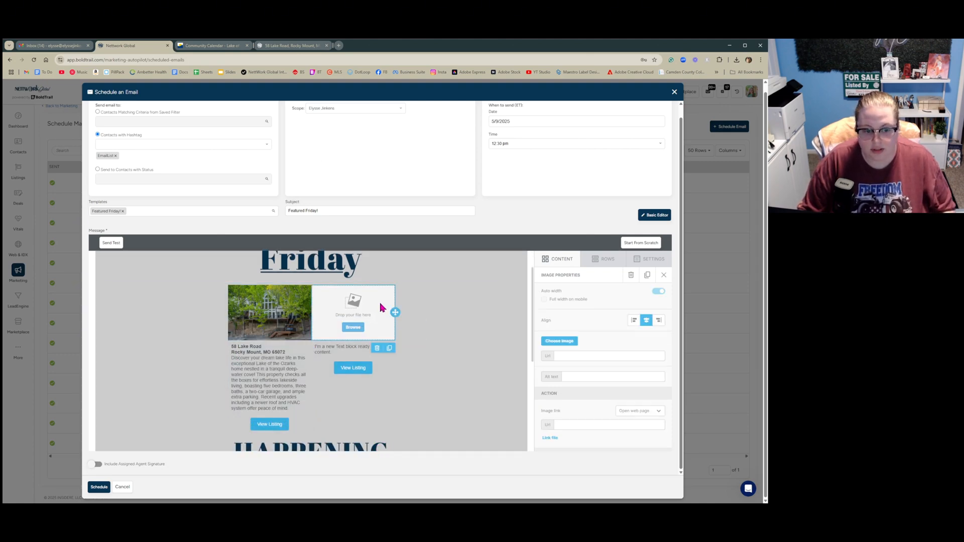
left_click(283, 46)
left_click(380, 94)
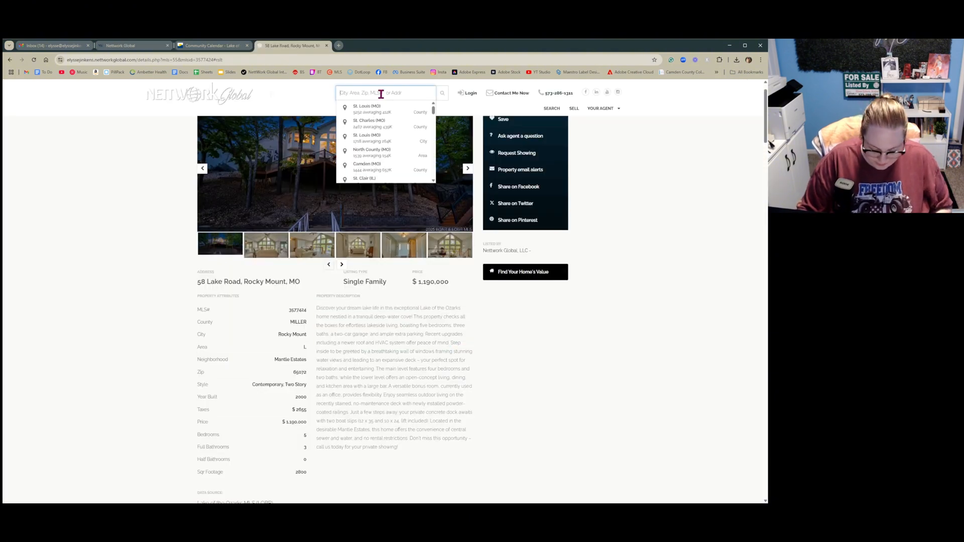
type("3573148")
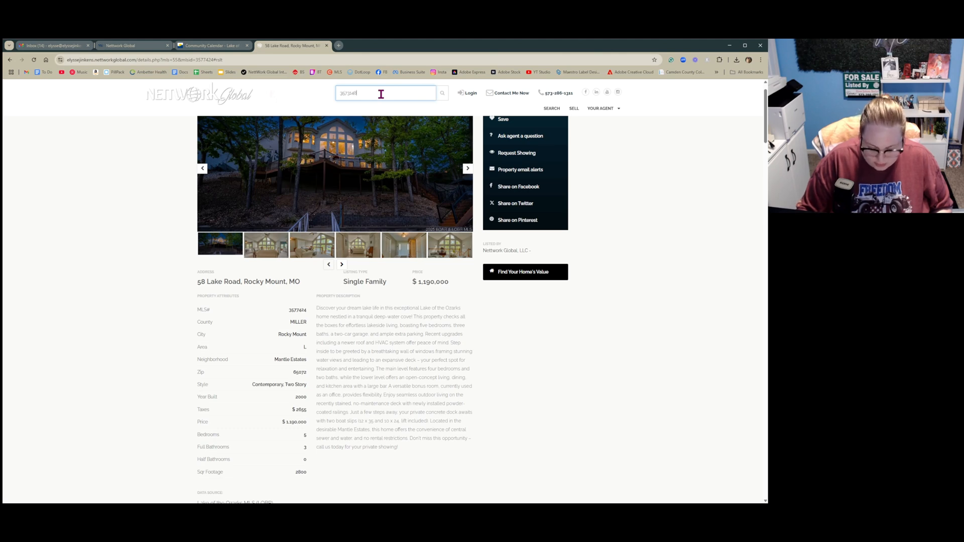
key("Return")
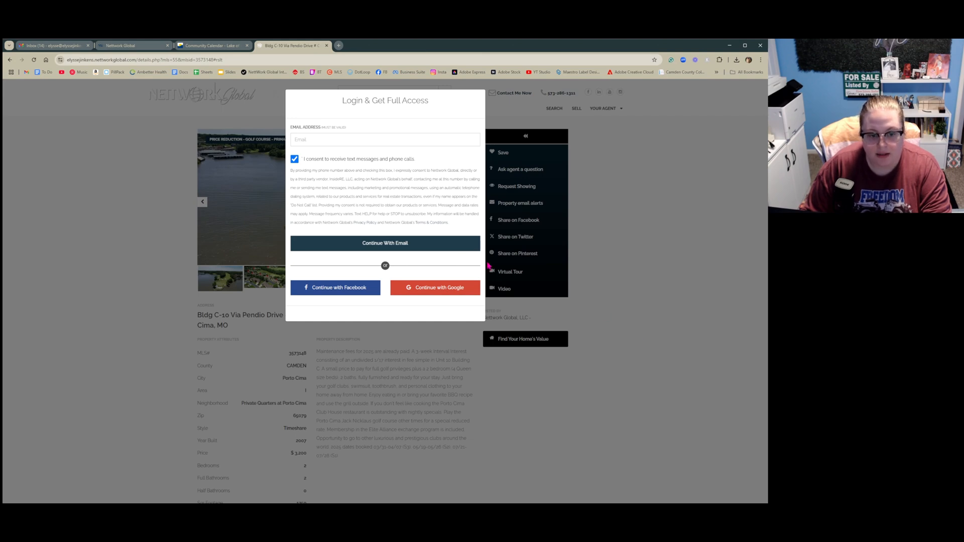
left_click(664, 364)
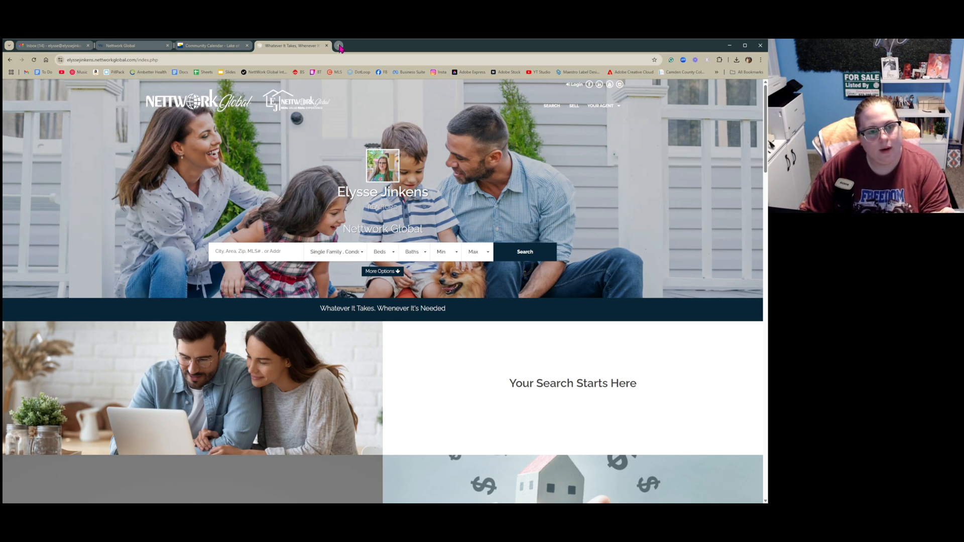
left_click(10, 60)
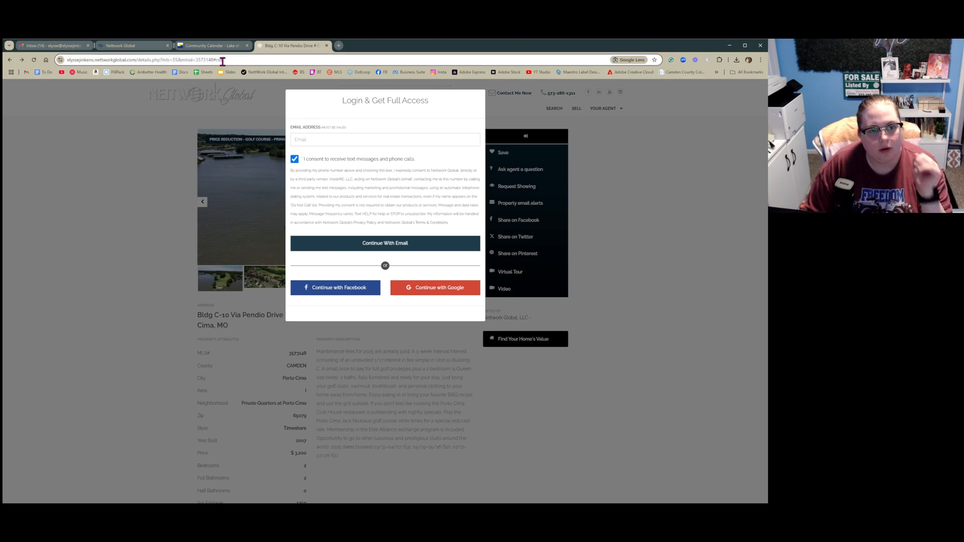
Link the second View Listing button to the Via Pendio Drive listing page, then open the Matrix bookmark in that tab
left_click(221, 60)
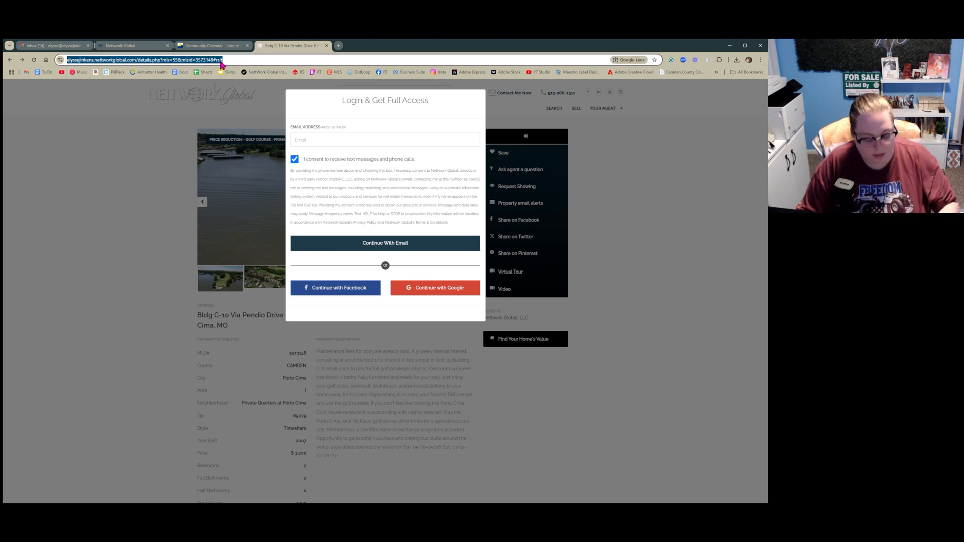
left_click(143, 50)
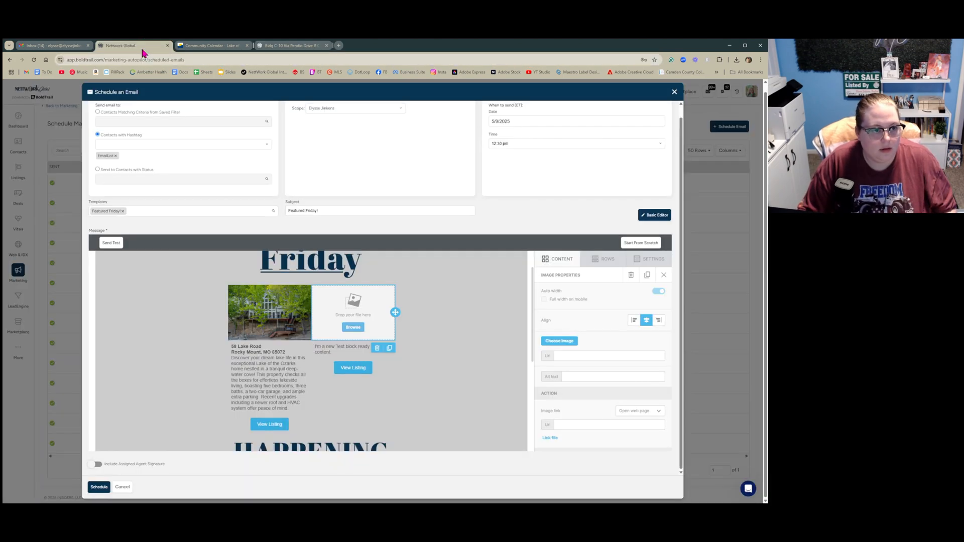
left_click(353, 367)
left_click(607, 321)
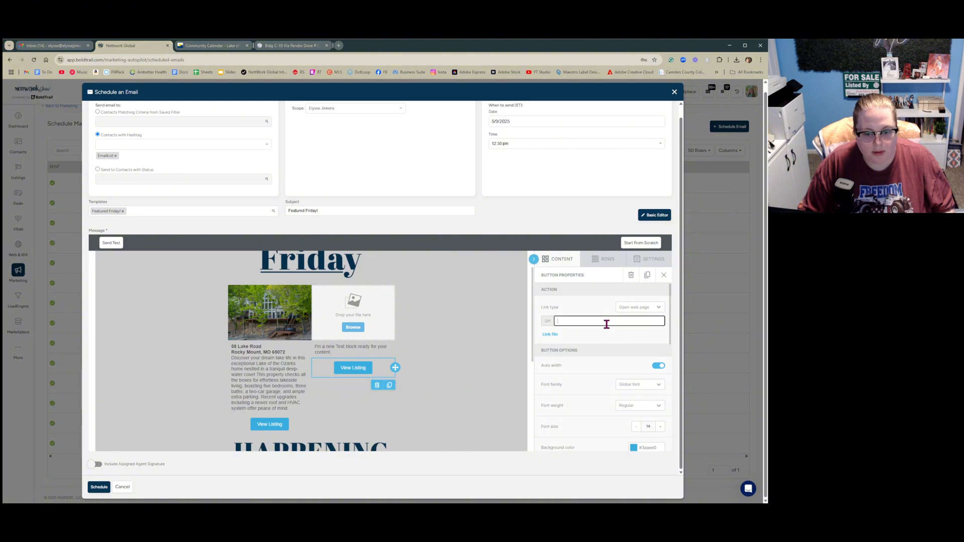
left_click(299, 46)
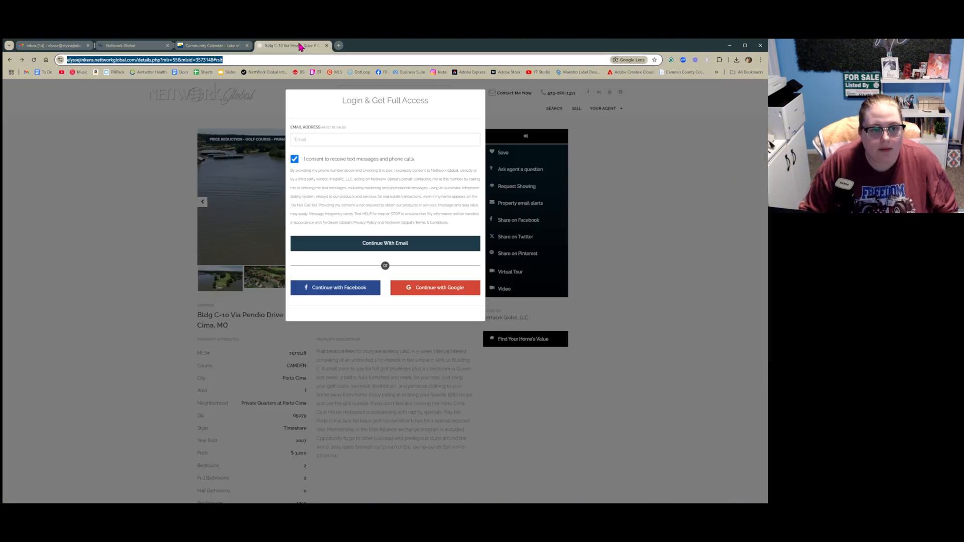
left_click(334, 75)
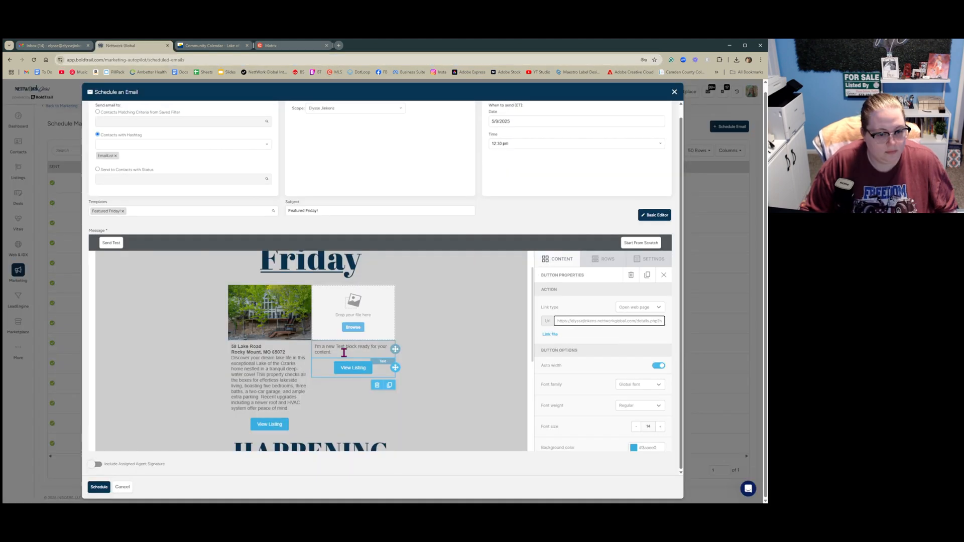
left_click_drag(345, 352, 294, 344)
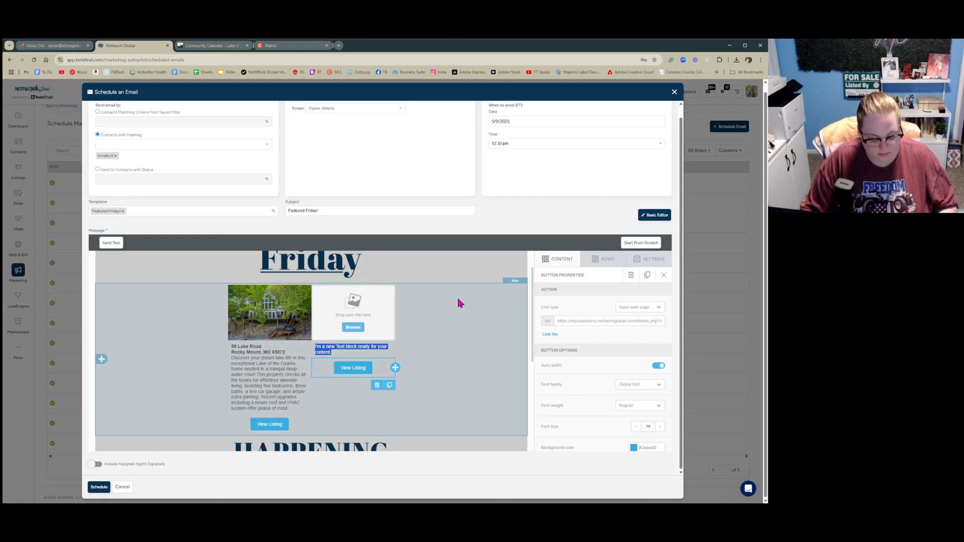
key("ctrl+b")
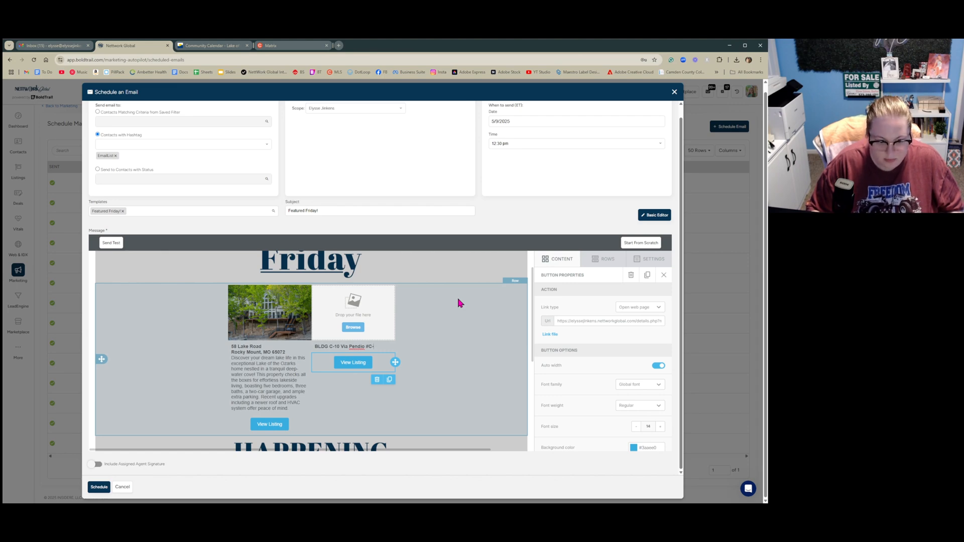
key("Return")
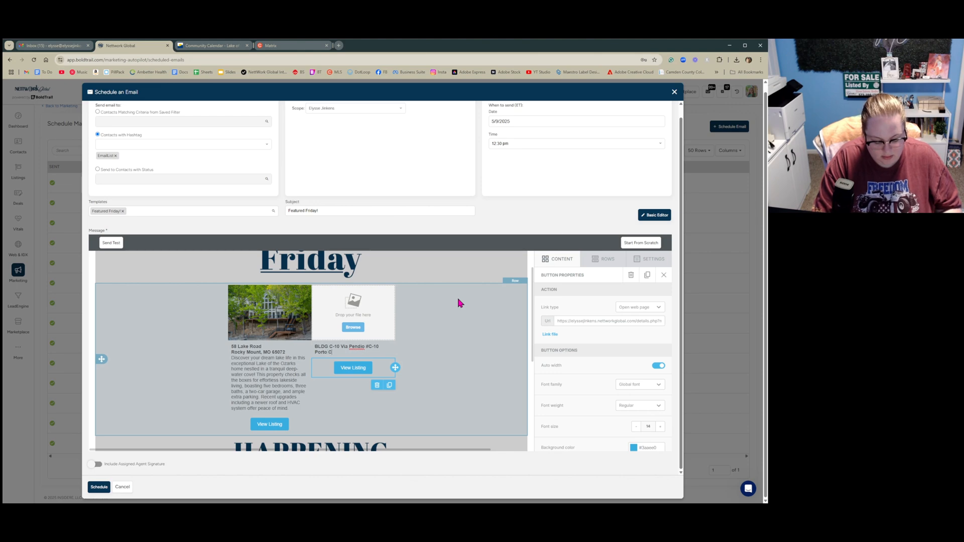
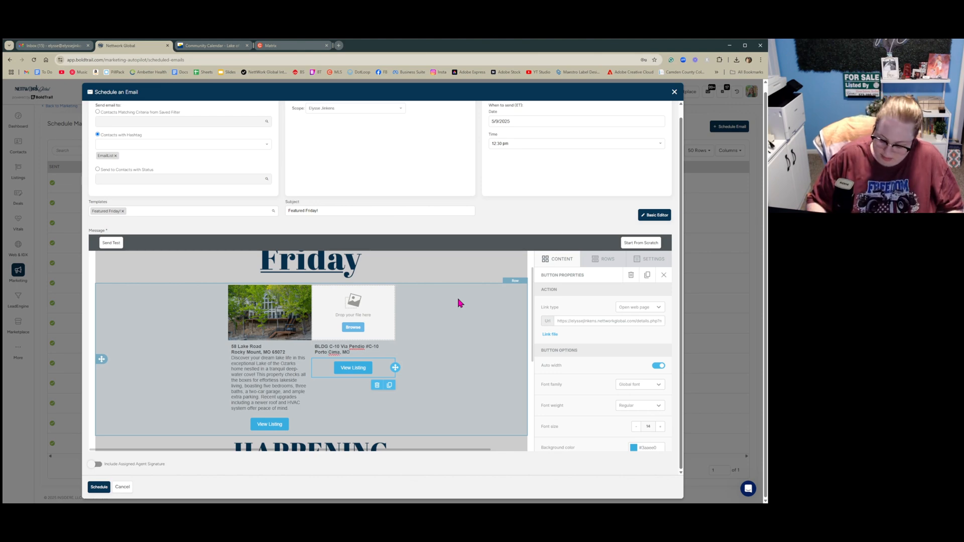
key("Return")
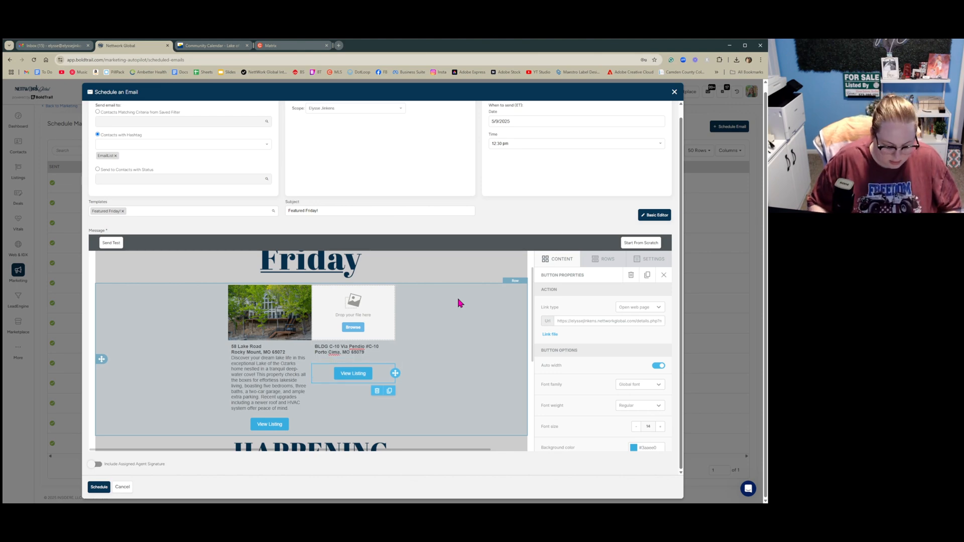
type("Maintenance fees for 2025 are already paid. A 3-week interval interest consisting of an undivided 1/17 interest in fee simple in Unit 10 Building C. A small price to pay for full golf privileges plus a 2 bedroom (4 Queen size beds), 2 baths, fully furnished and ready for your stay.")
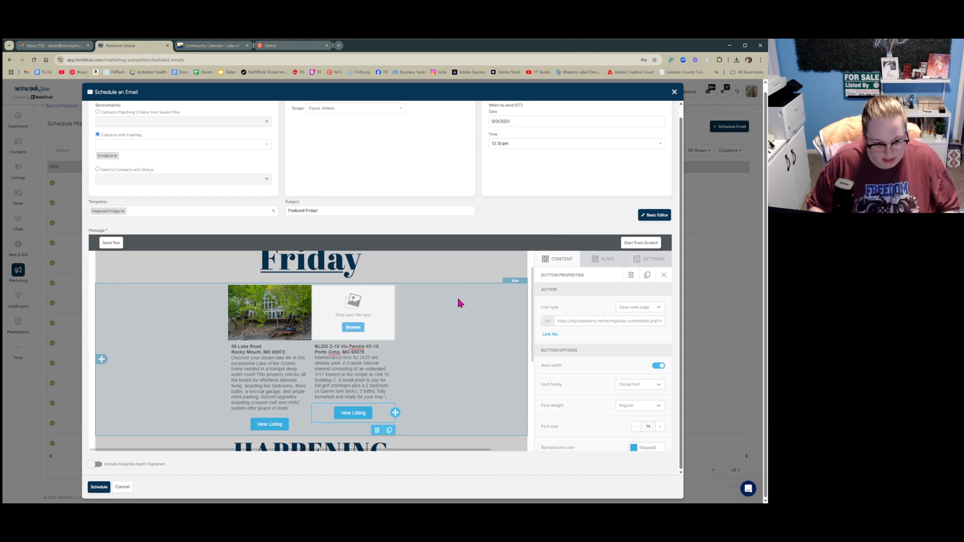
Insert an aerial photo from the file manager's second page into the second listing image slot
left_click(353, 327)
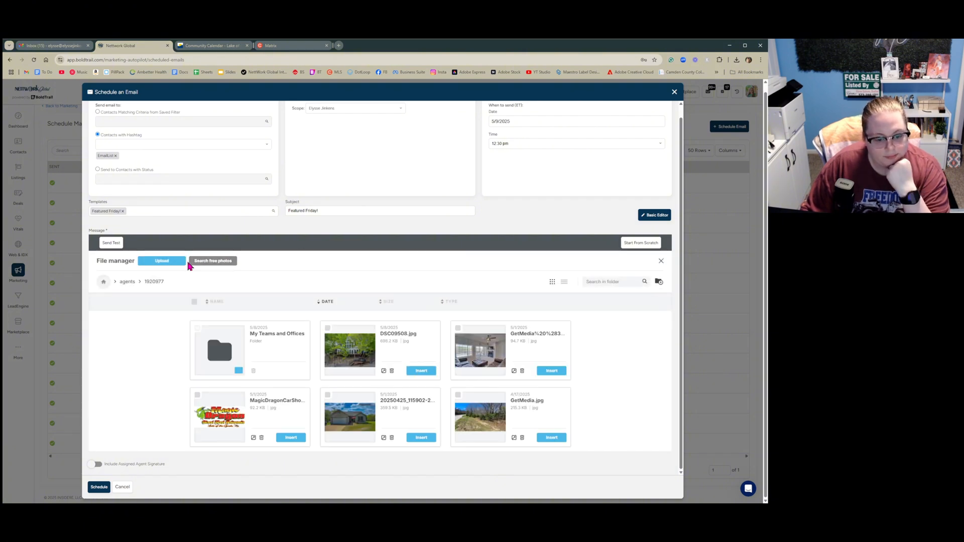
scroll(423, 346, "down", 5)
scroll(608, 374, "down", 5)
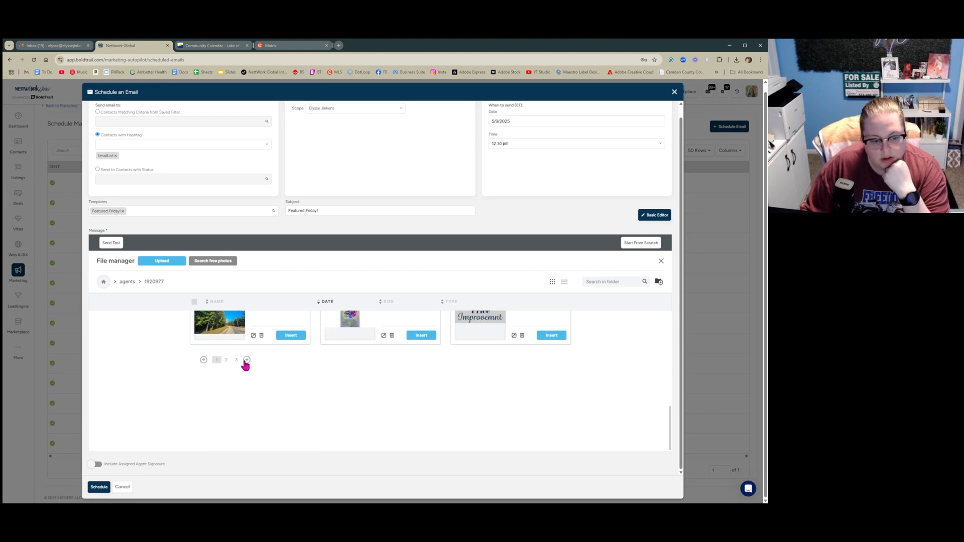
left_click(245, 361)
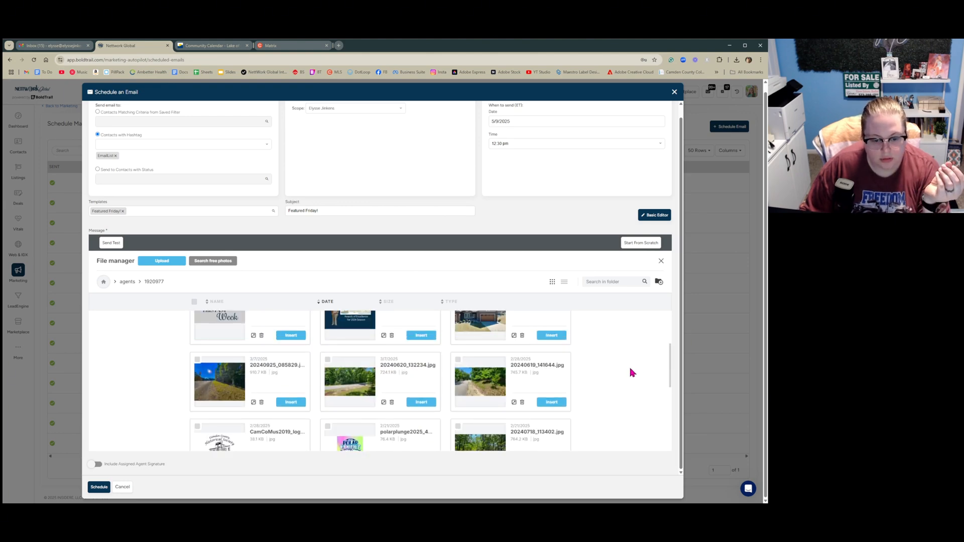
scroll(632, 372, "down", 2)
left_click(292, 401)
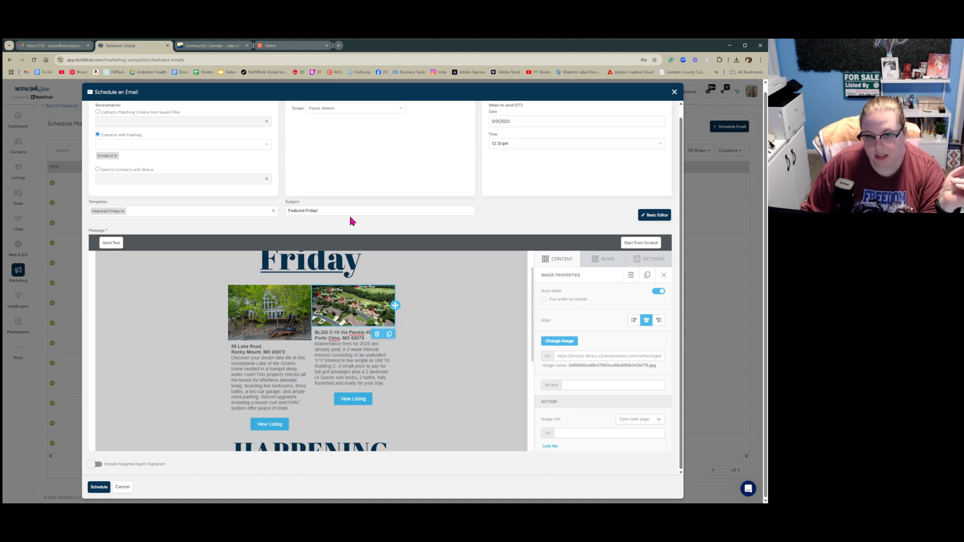
left_click(387, 383)
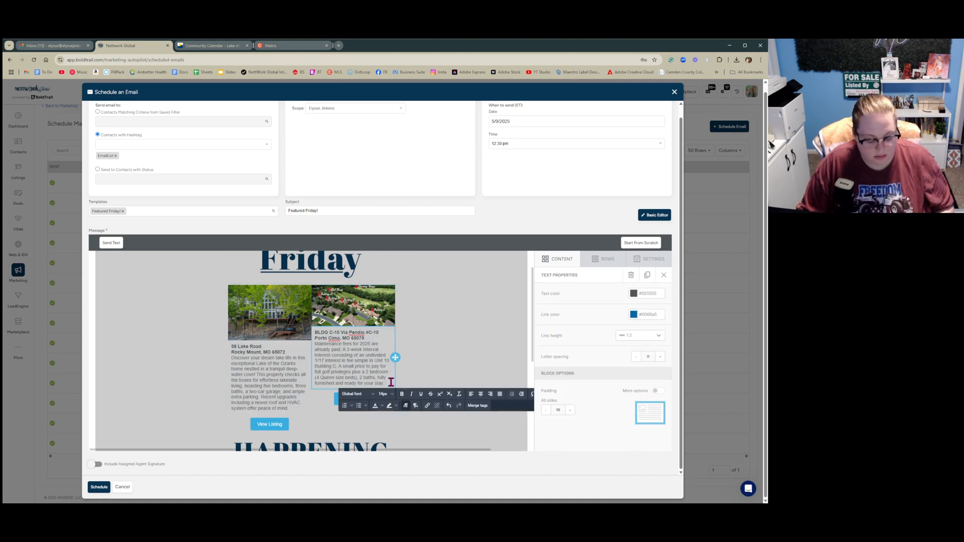
Upload the Hot Summer Nights flyer and insert it into the Happening at the Lake image slot
left_click(454, 363)
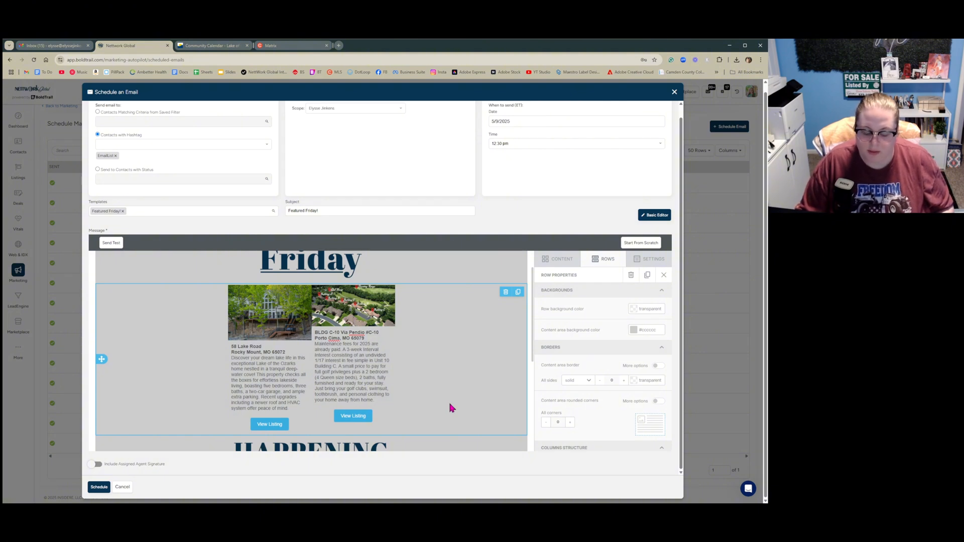
scroll(454, 401, "down", 5)
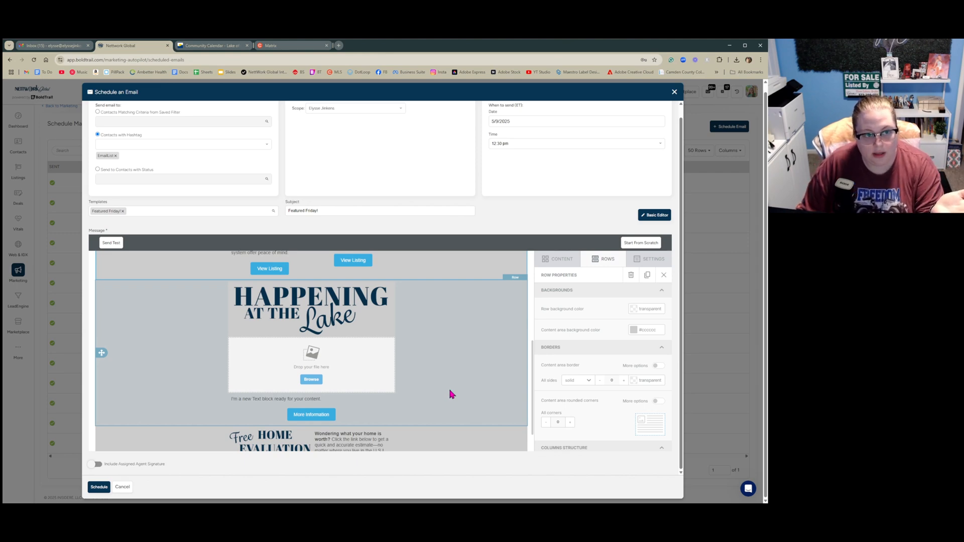
left_click(218, 46)
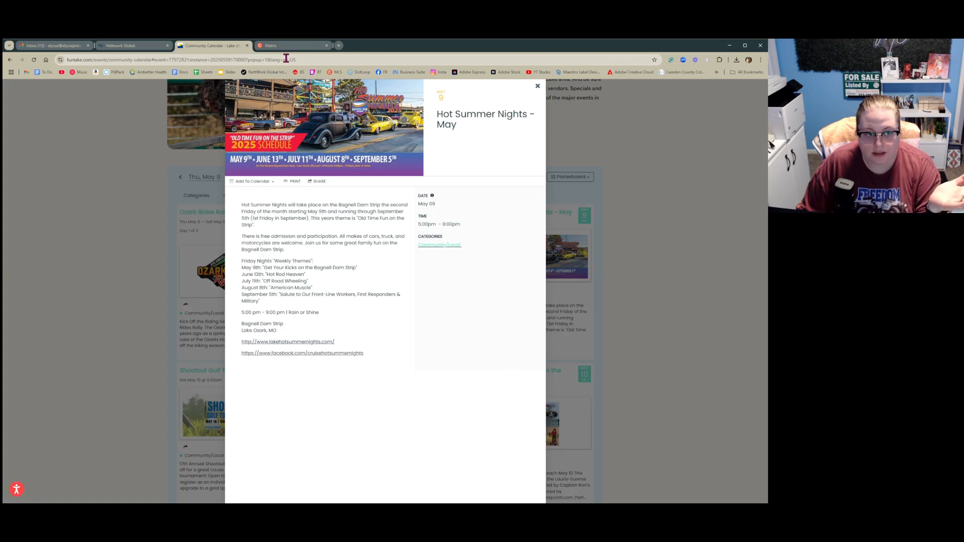
left_click(153, 46)
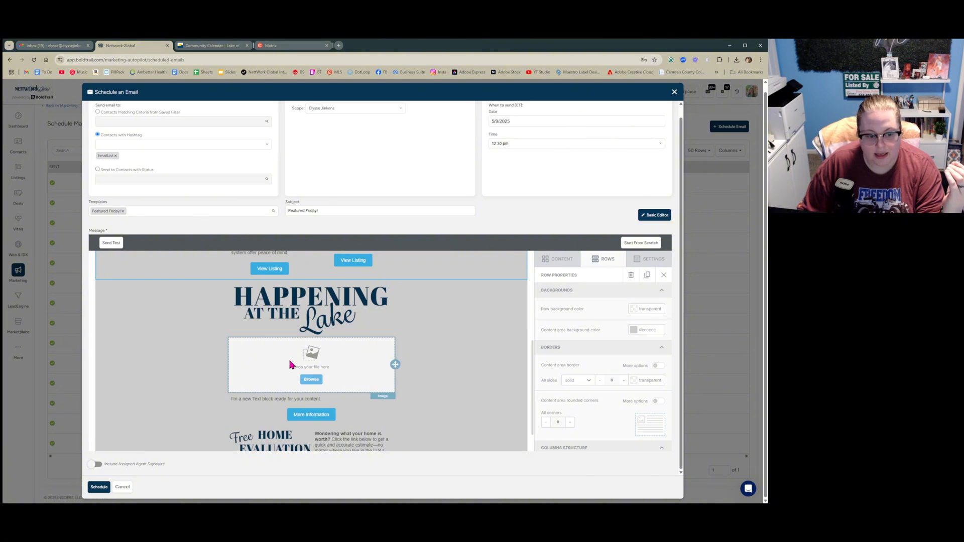
left_click(308, 379)
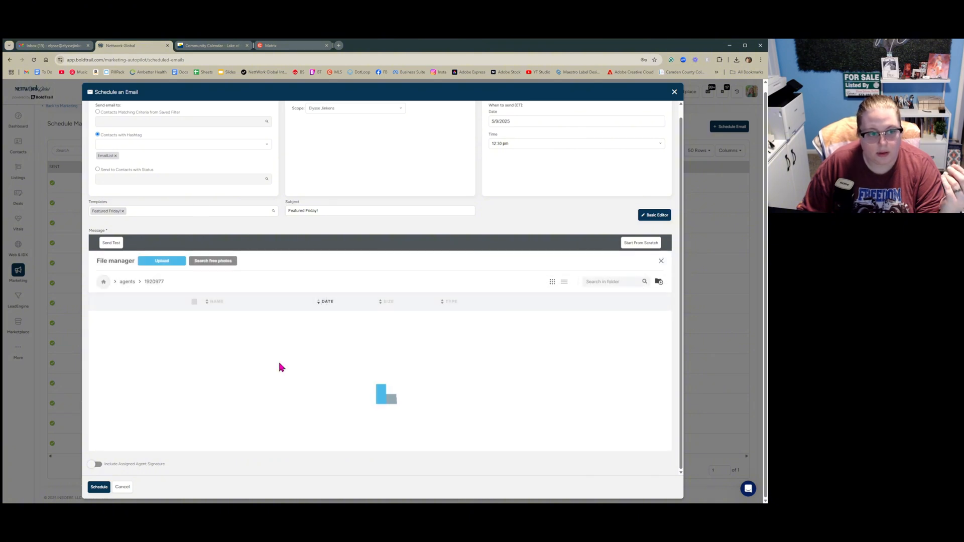
left_click(155, 266)
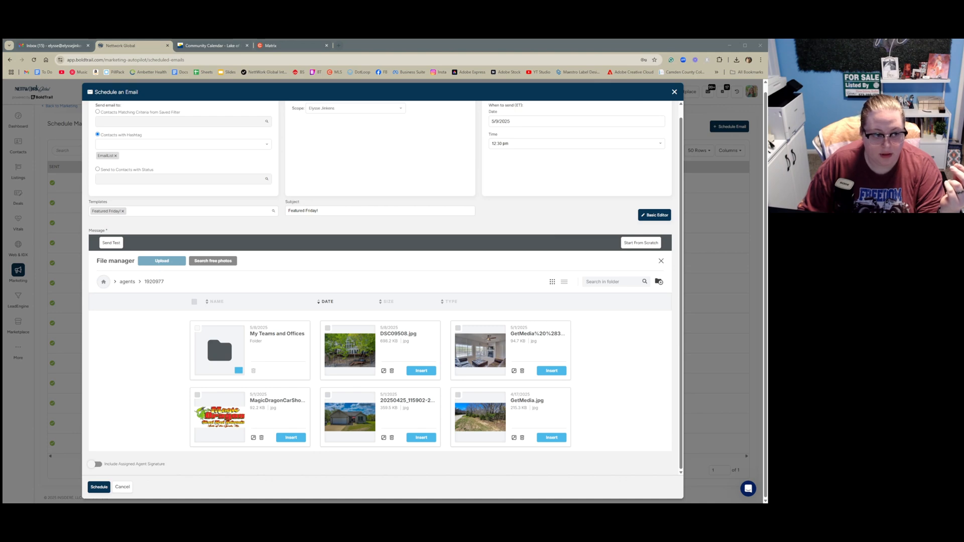
left_click(673, 397)
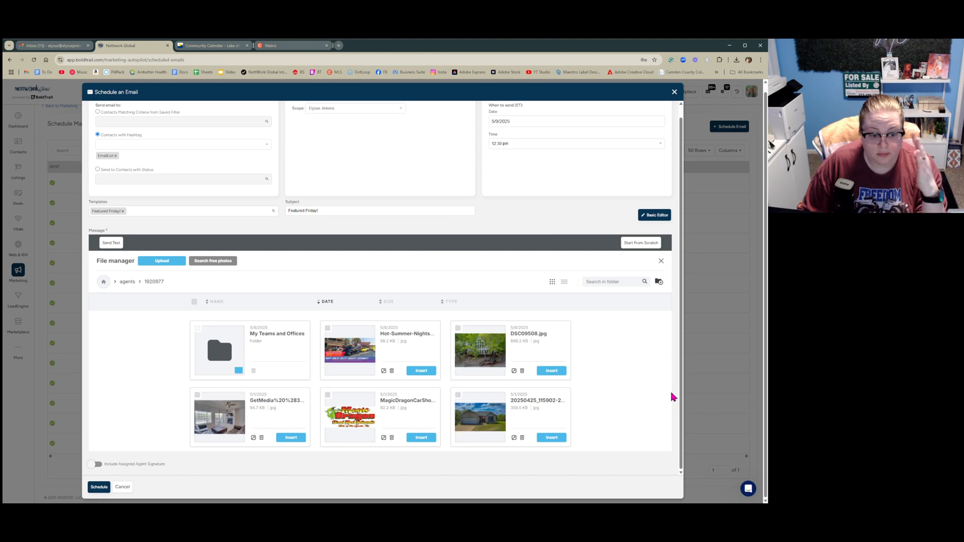
left_click(421, 371)
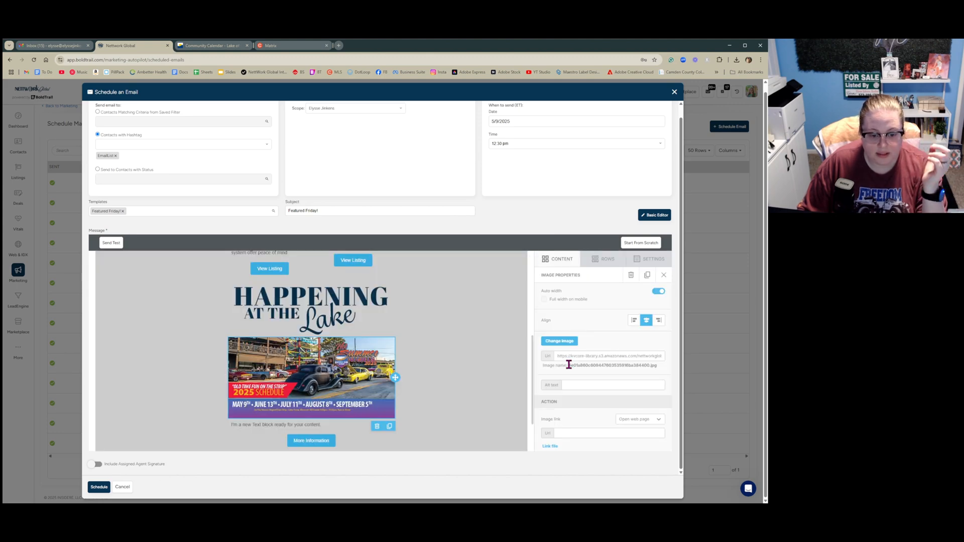
Replace the Happening at the Lake placeholder text with the Hot Summer Nights event description copied from the community calendar
left_click(229, 46)
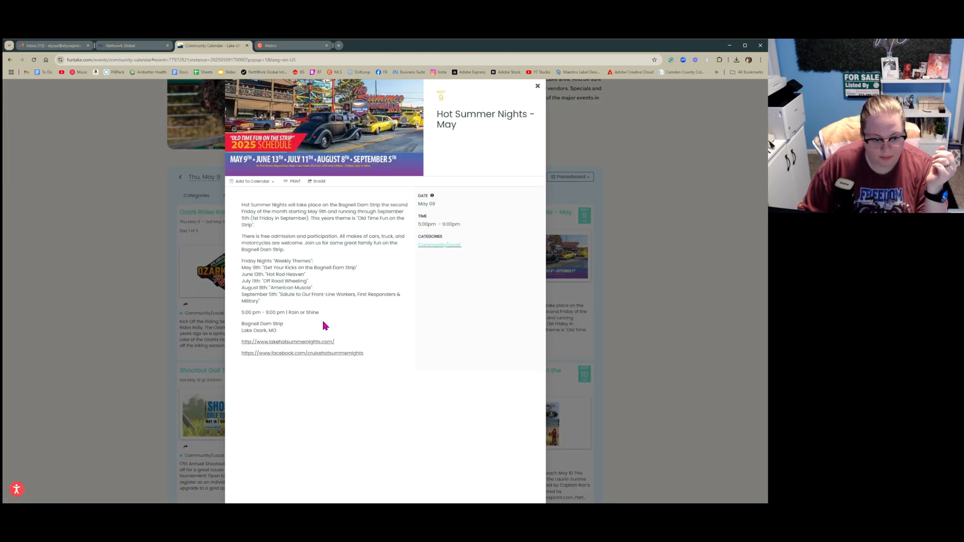
left_click_drag(281, 333, 238, 210)
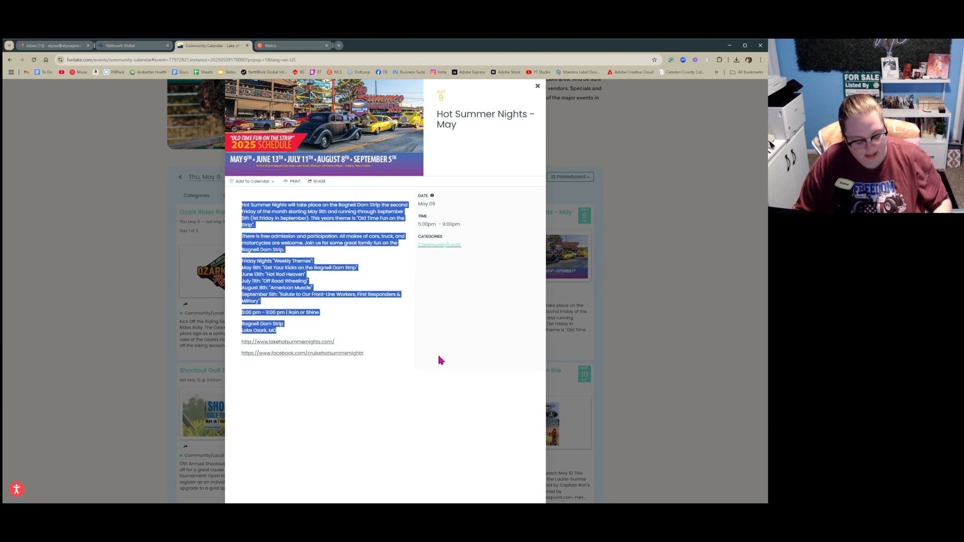
left_click(120, 46)
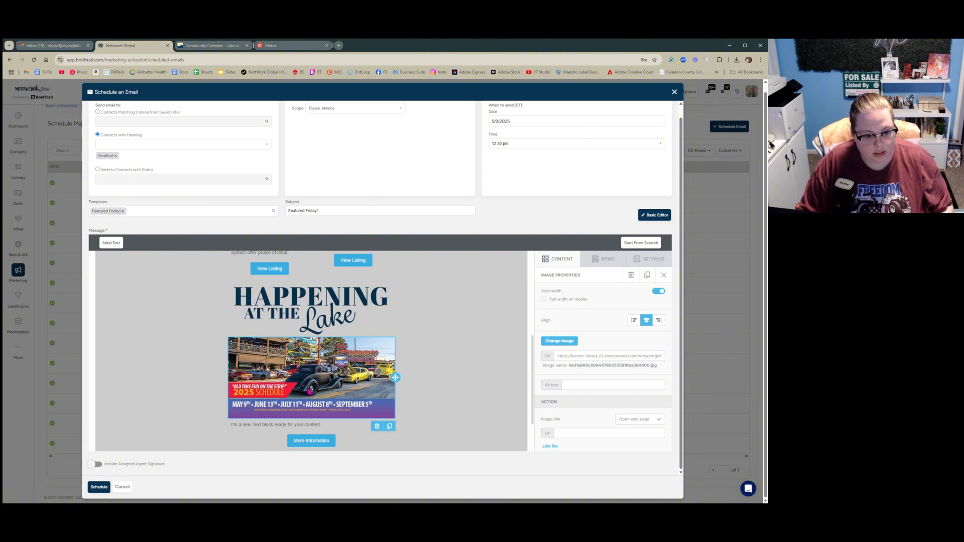
left_click_drag(323, 424, 219, 405)
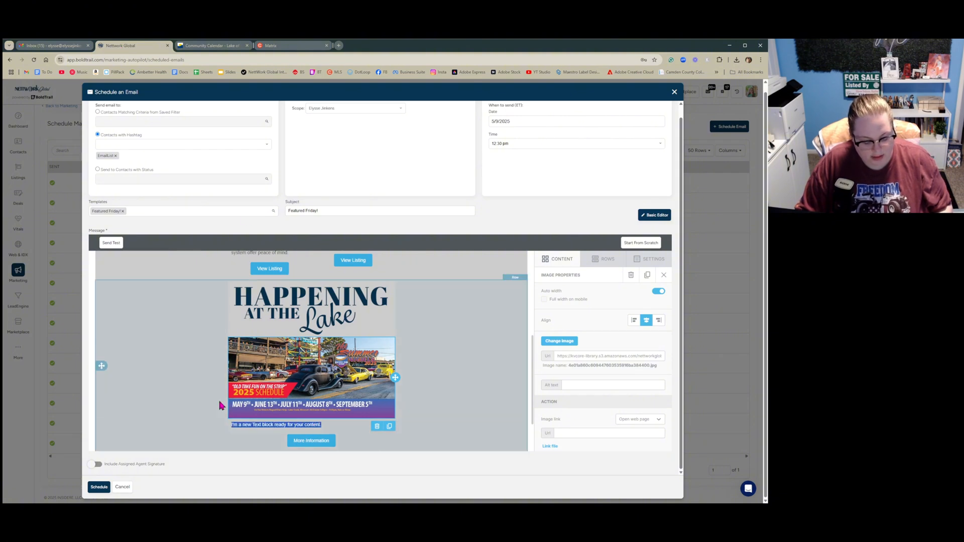
type("Hot Summer Nights will take place on the Bagnell Dam Strip the second Friday of the month starting May 9th and running through September (1st Friday in September). This years theme is \"Old Time Fun on the Strip\" There is free admission and participation. All makes of cars, truck, and motorcycles are welcome. Join us for some great family fun on the Bagnell Dam Strip. Friday Nights \"Weekly Themes\" May 9th: \"Get Your Kicks on the Bagnell Dam Strip\" June 13th: \"Hot Rod Heaven\" July 11th: \"Off Road Wheeling\" August 8th: \"American Muscle\" September 5th: \"Salute to our Front-Line Workers, First Responders & Military\" 5:00 pm - 9:00 pm | Rain or Shine Bagnell Dam Strip Lake Ozark, MO")
Link the More Information button to the Hot Summer Nights community calendar event page
scroll(286, 357, "down", 2)
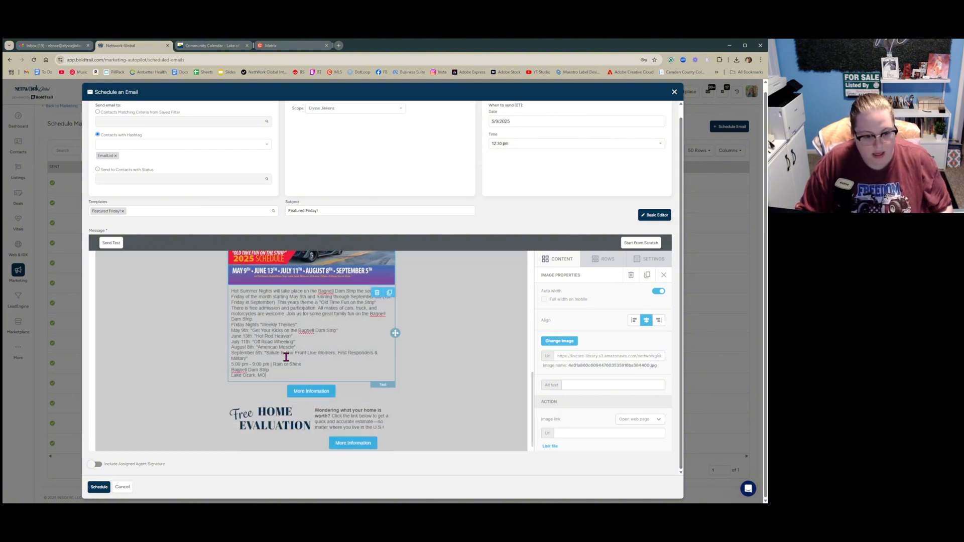
left_click(312, 391)
left_click(190, 47)
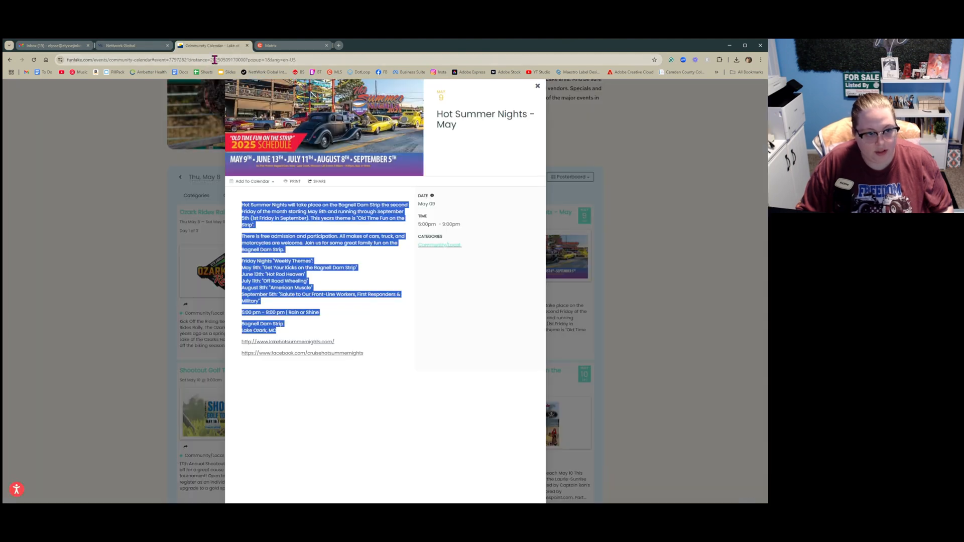
left_click(215, 59)
left_click(150, 46)
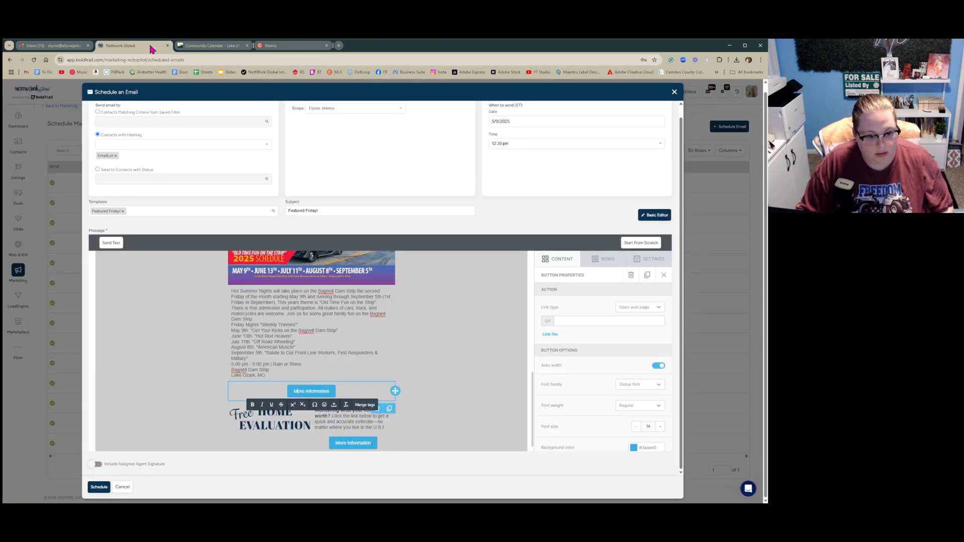
left_click(621, 317)
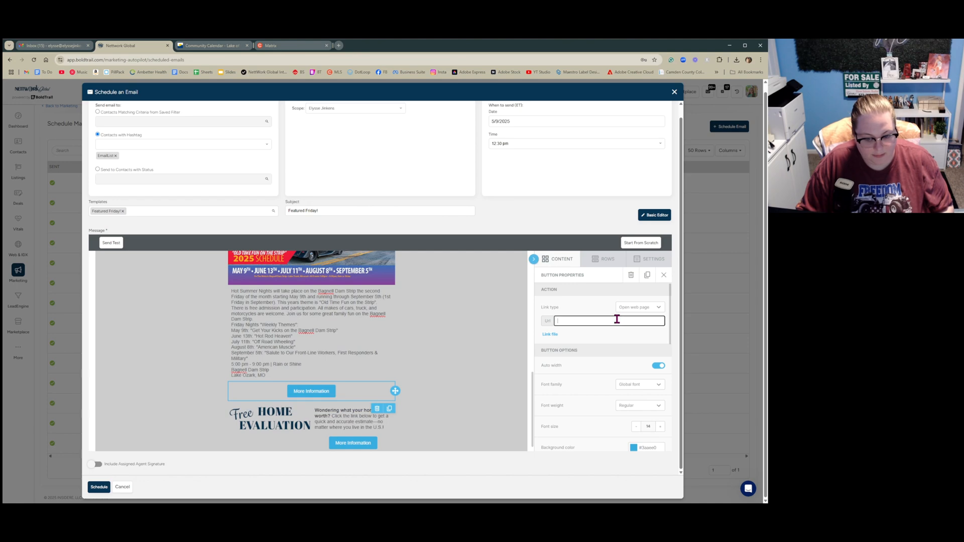
key("ctrl+v")
left_click(425, 368)
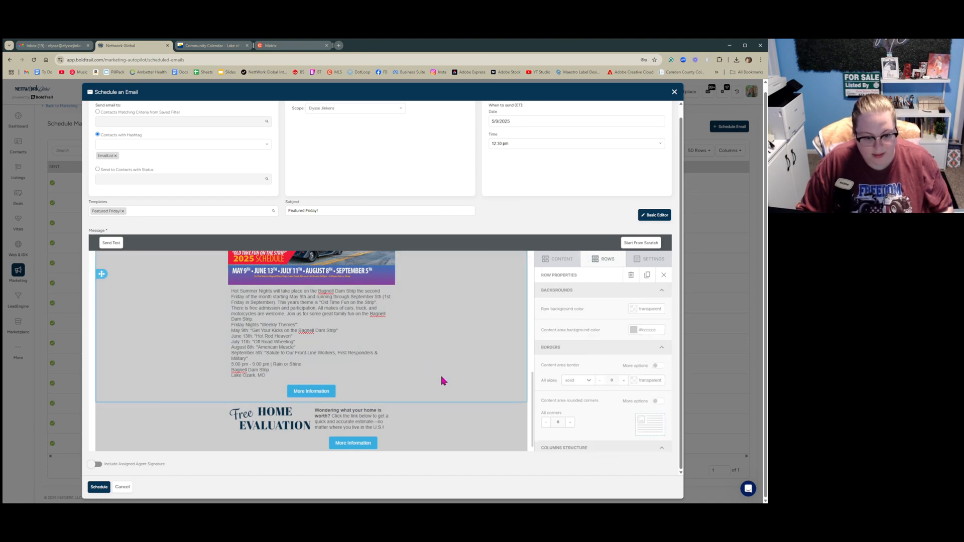
Schedule the Featured Friday email
scroll(441, 378, "down", 1)
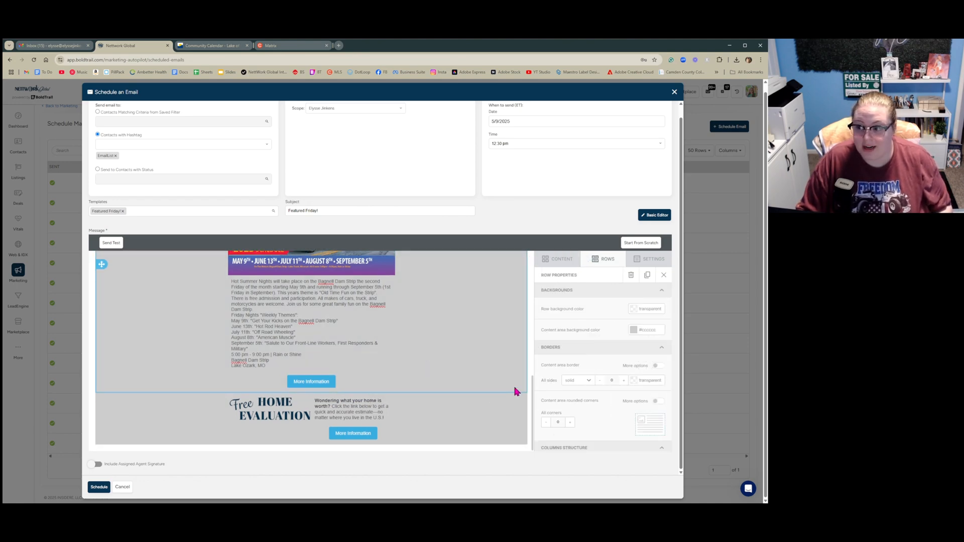
left_click(97, 488)
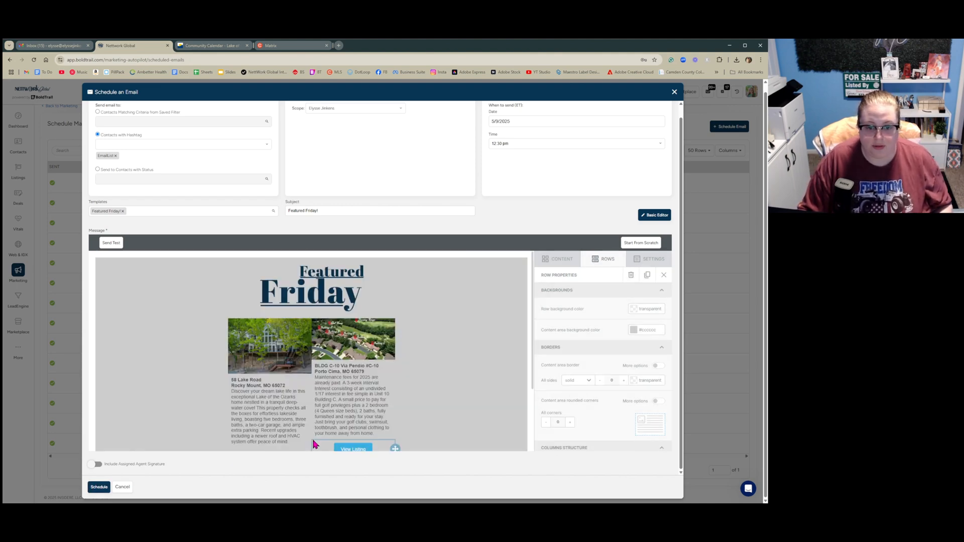